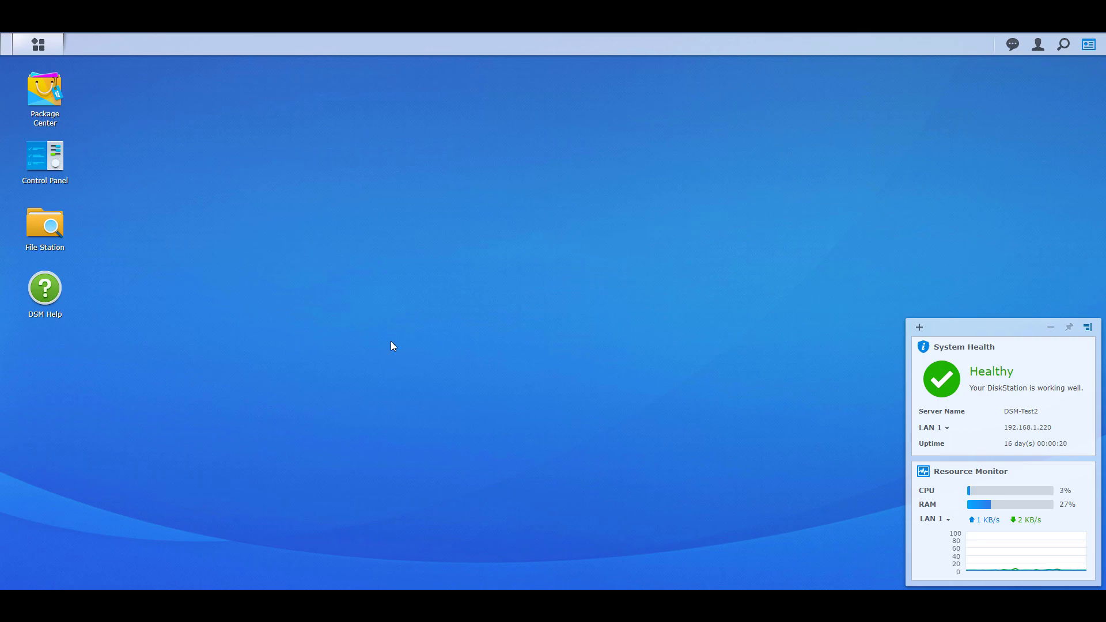
# Create DSM user Emby with a password, keeping the default users group.
pyautogui.click(49, 173)
pyautogui.click(467, 184)
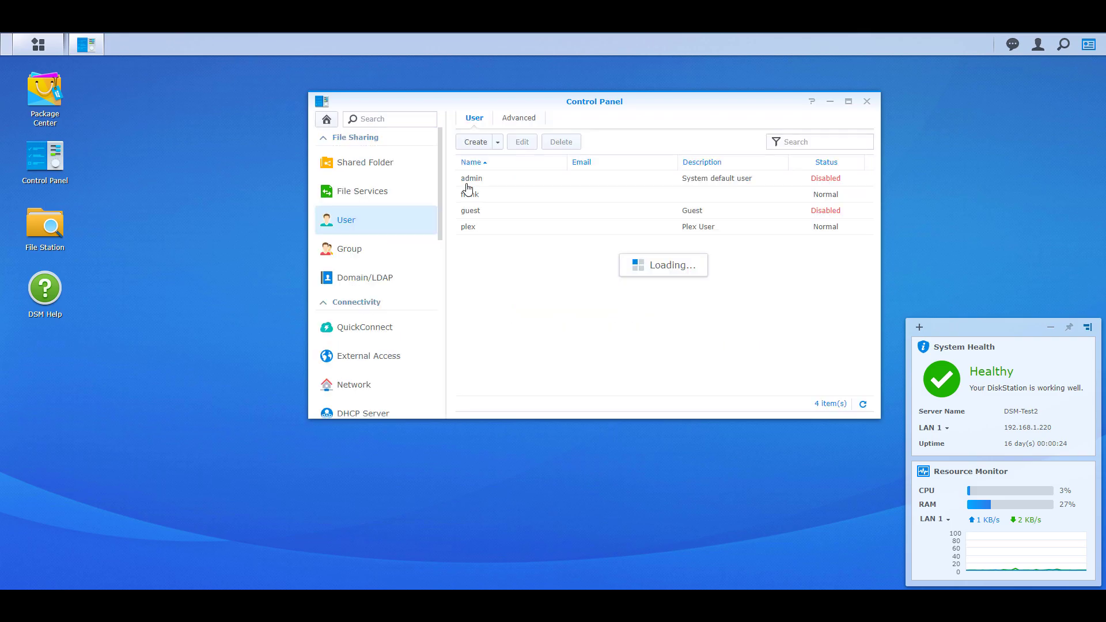
pyautogui.click(473, 141)
pyautogui.click(533, 196)
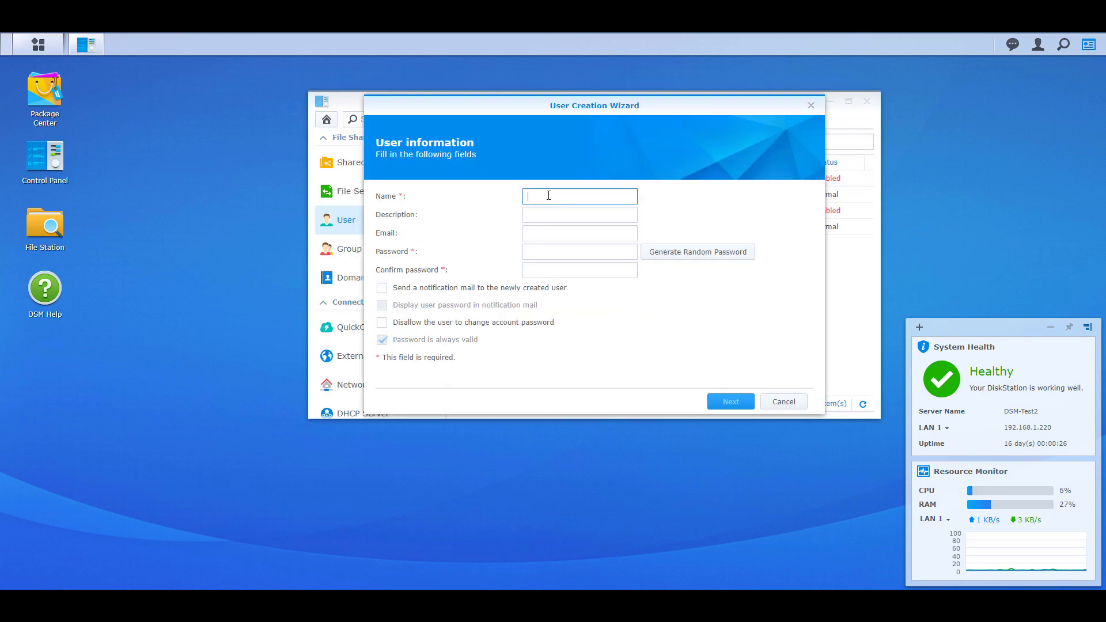
pyautogui.write('Emby')
pyautogui.press('Tab')
pyautogui.press('Tab')
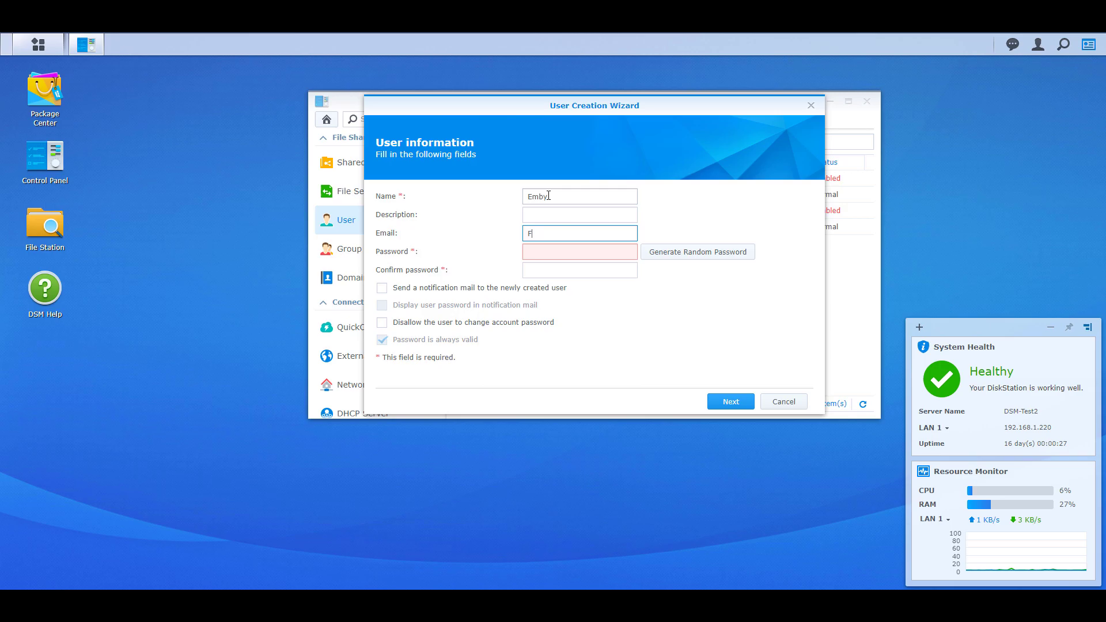
pyautogui.press('Tab')
pyautogui.write('********')
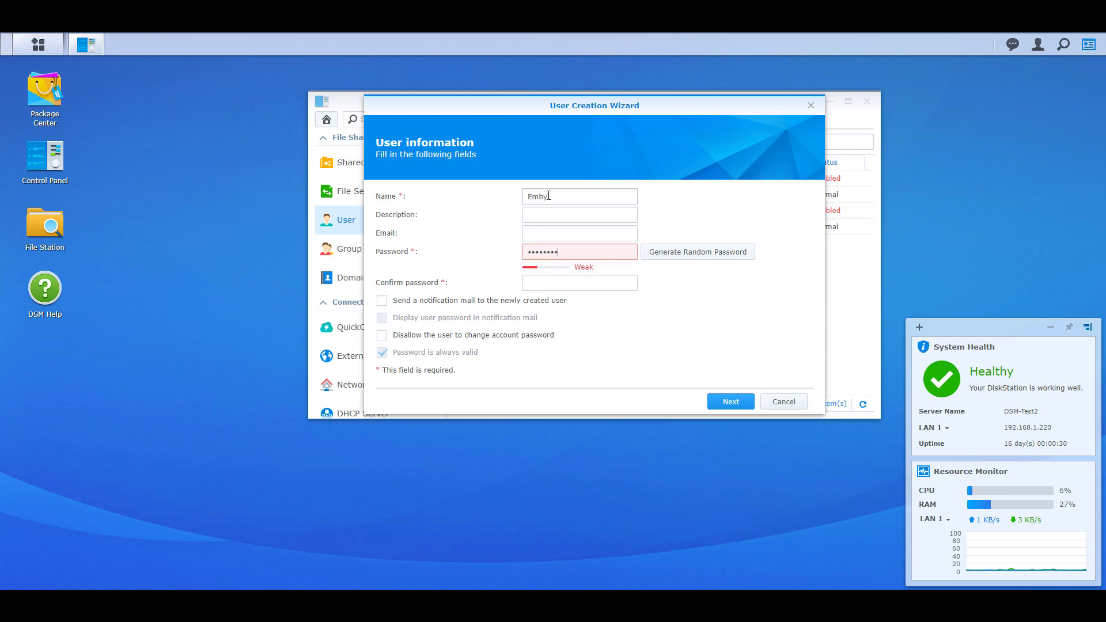
pyautogui.press('Tab')
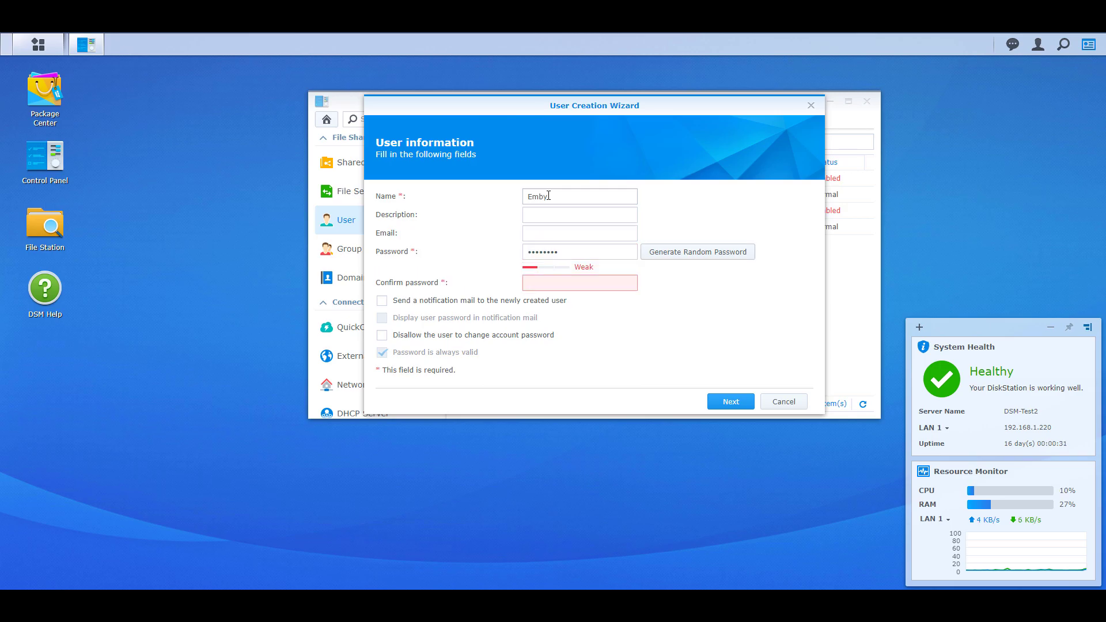
pyautogui.write('********')
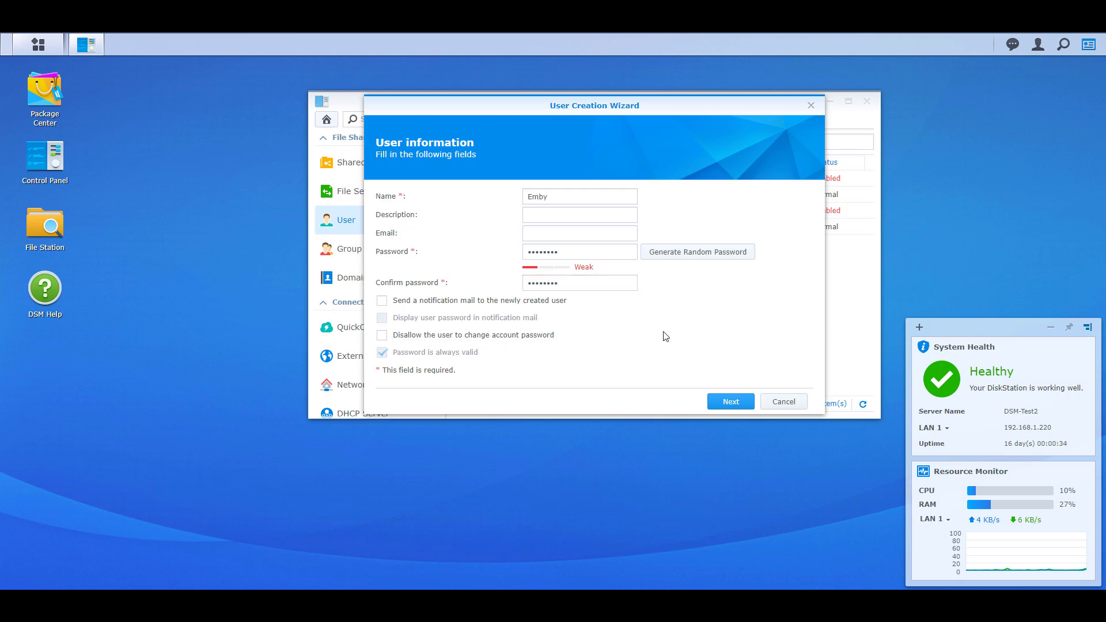
pyautogui.click(728, 402)
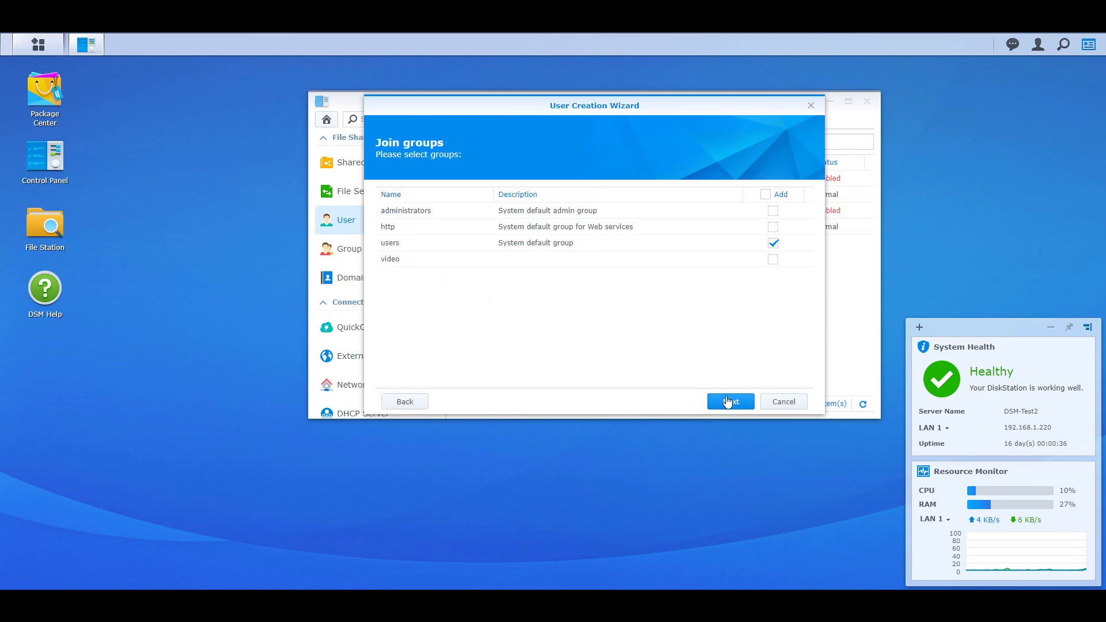
pyautogui.click(727, 403)
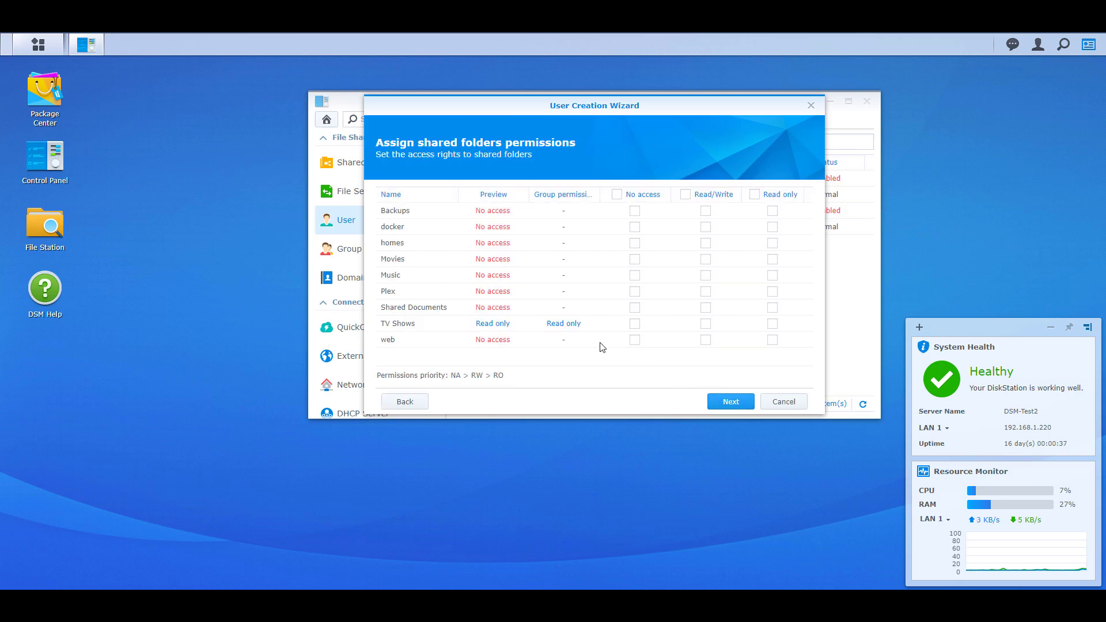
# Give Emby read-only access to Movies, Music and TV Shows with unlimited quota.
pyautogui.click(773, 258)
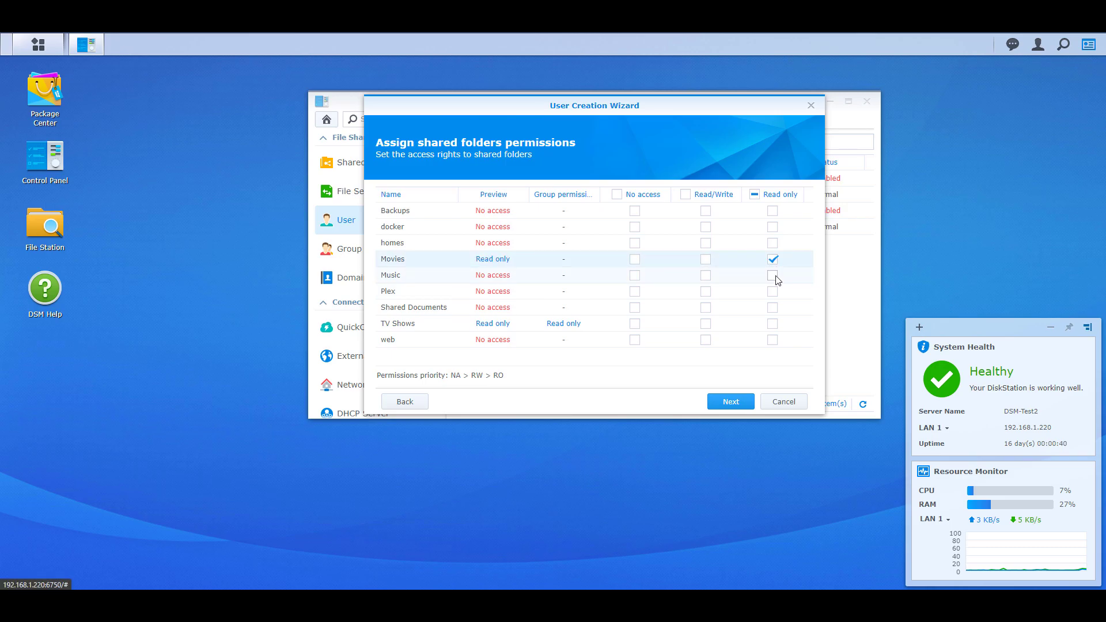
pyautogui.click(773, 324)
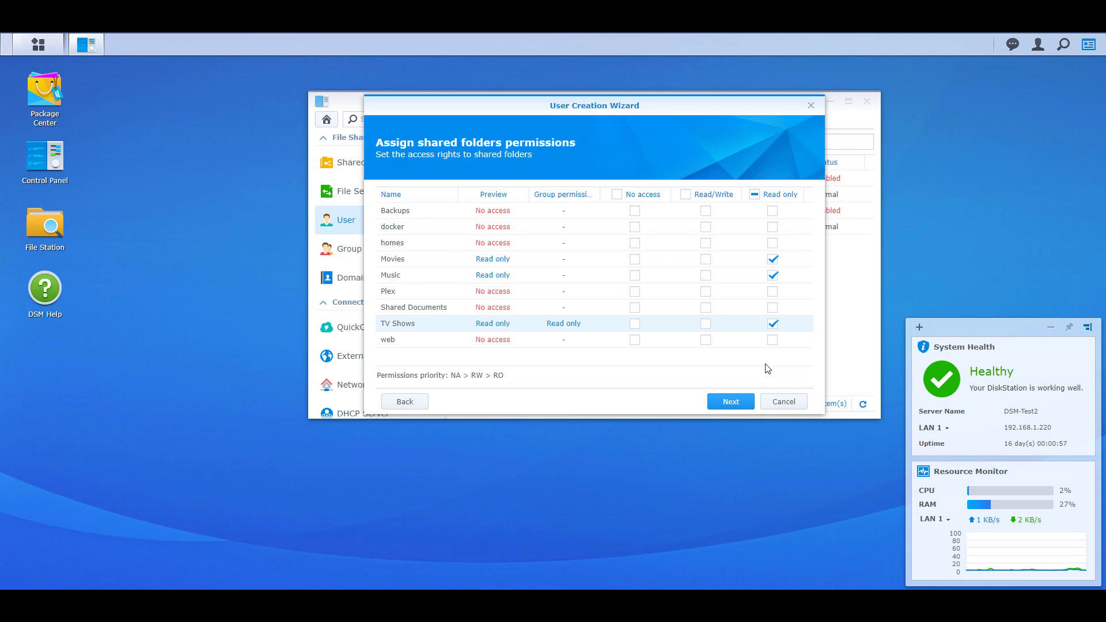
pyautogui.click(735, 402)
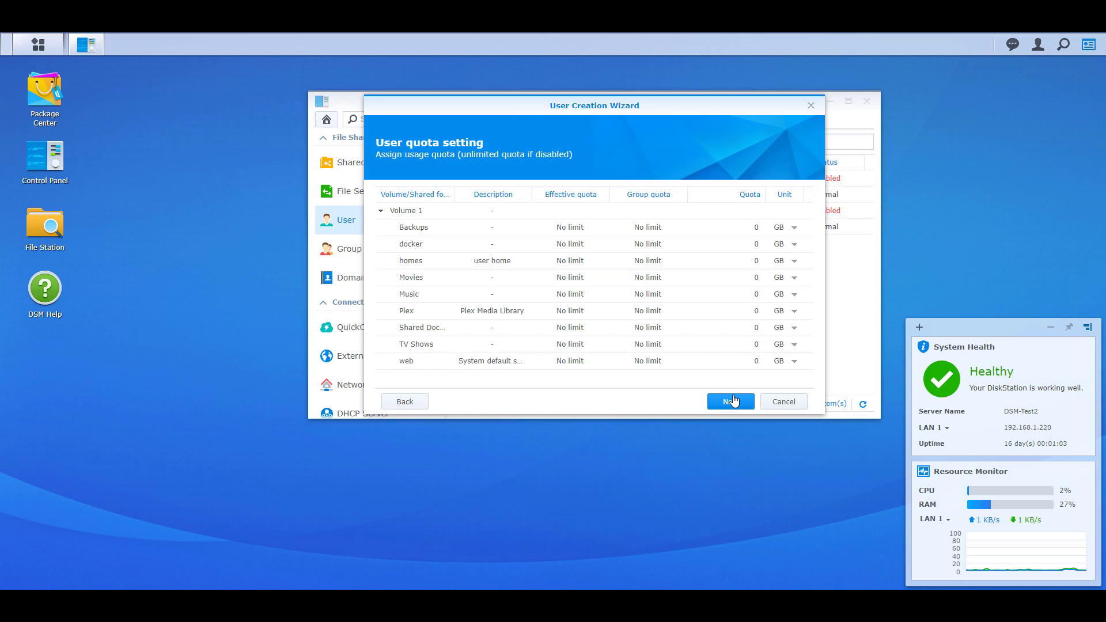
pyautogui.click(733, 400)
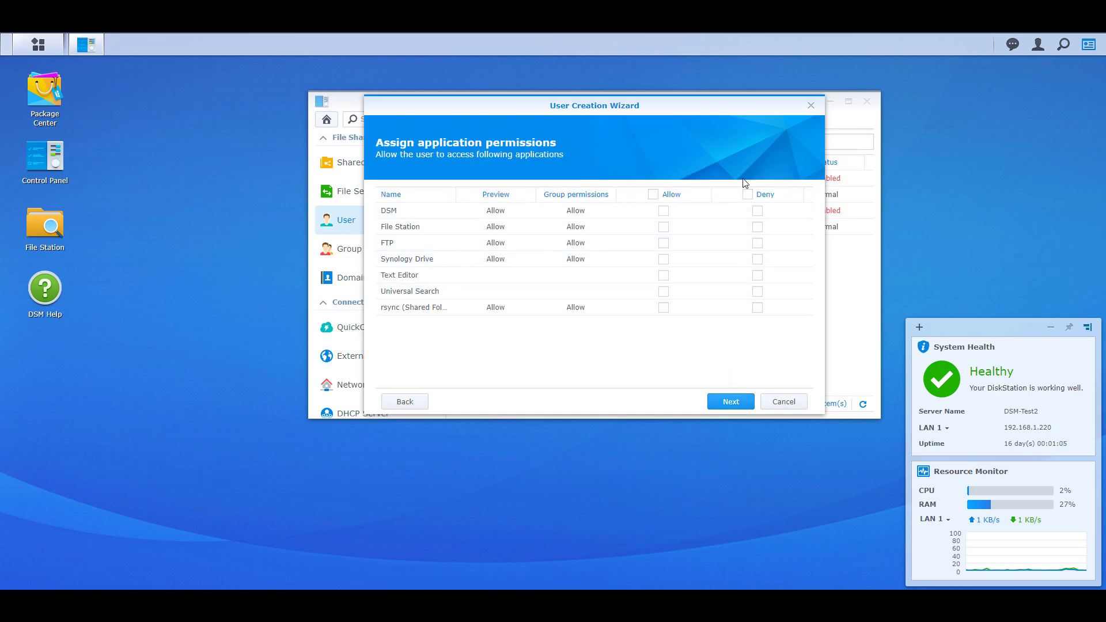
# Deny Emby all applications, keep default speed limits, and apply to create the user.
pyautogui.click(747, 195)
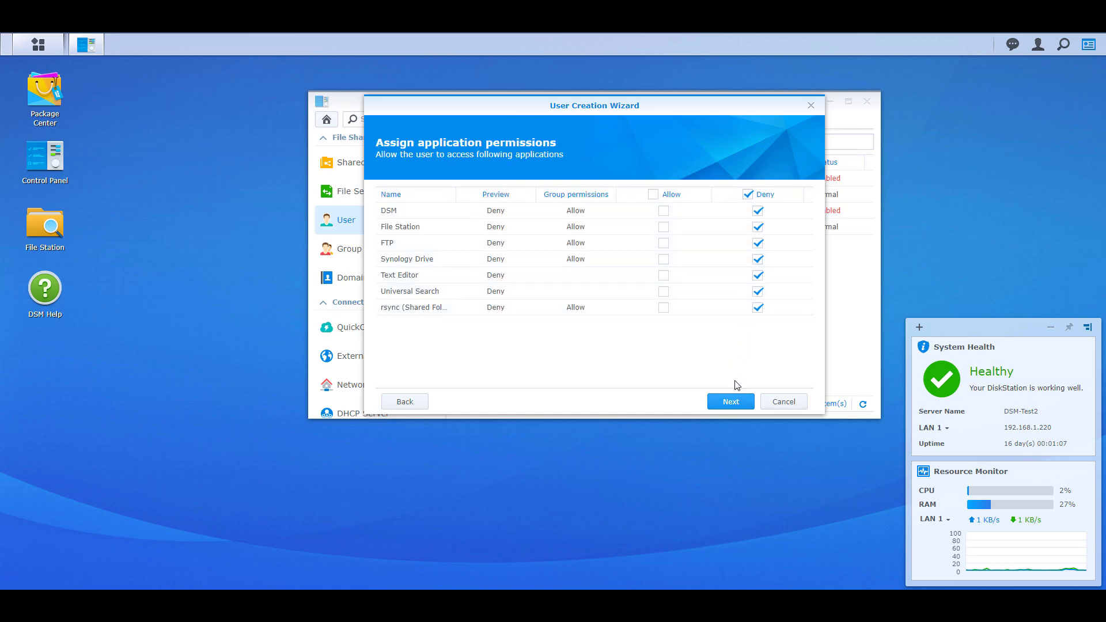
pyautogui.click(735, 402)
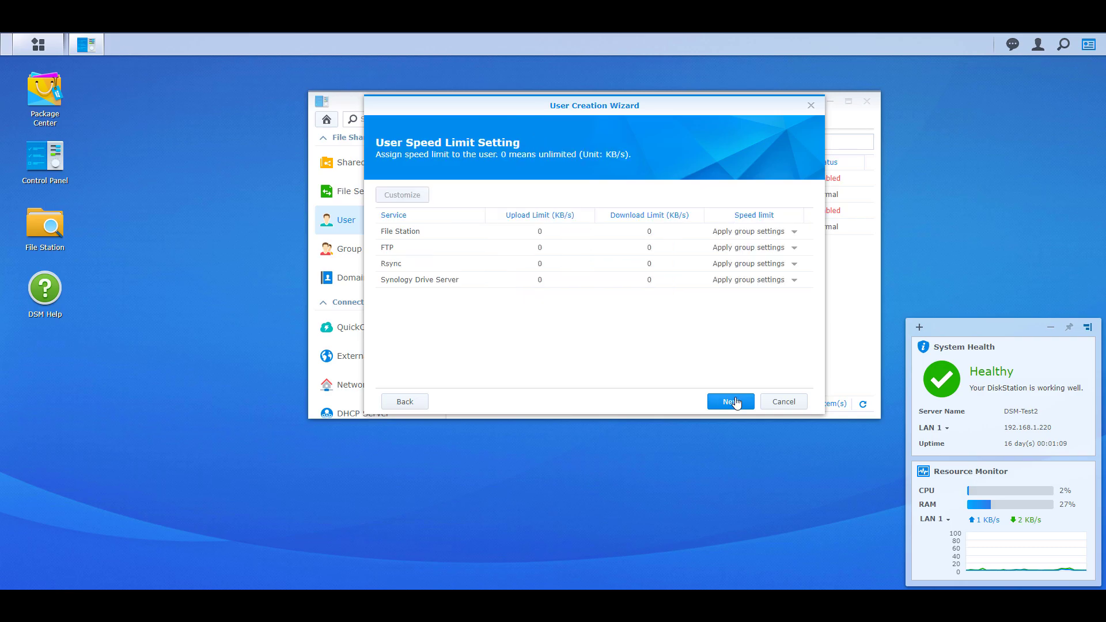
pyautogui.click(731, 402)
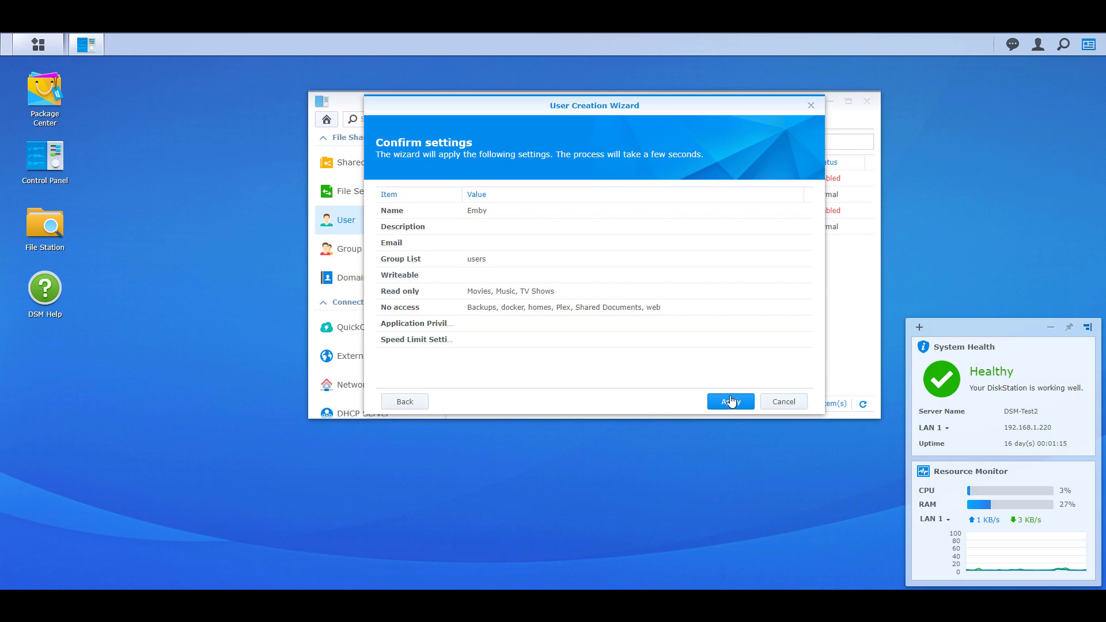
pyautogui.click(731, 402)
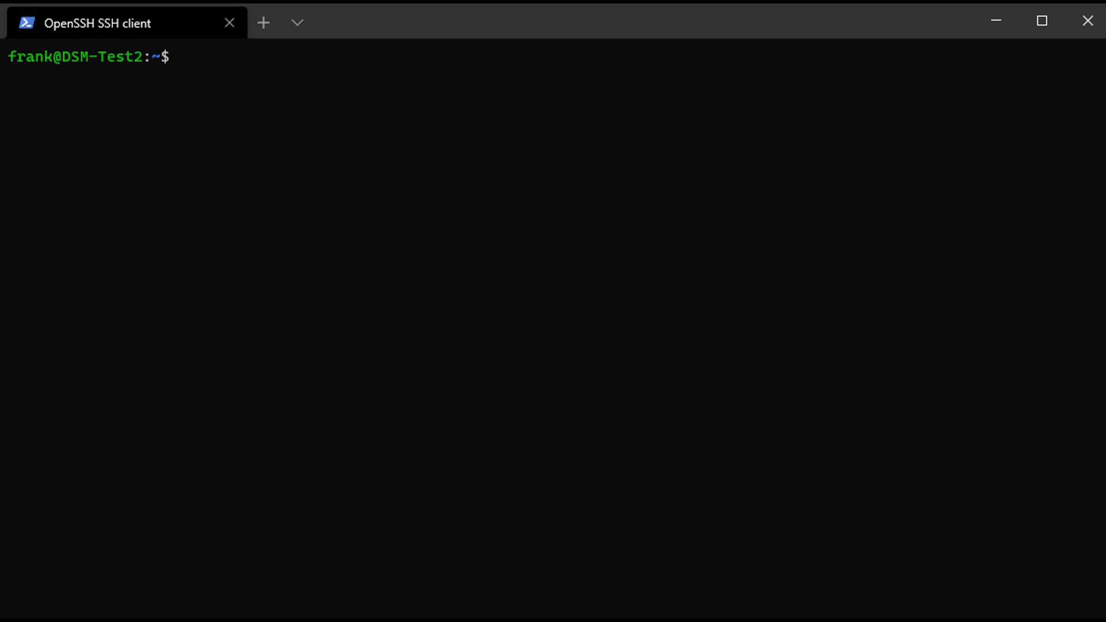
pyautogui.write('id -u ')
pyautogui.write('Emby')
# Run 'id -u Emby' over SSH, which returns user ID 1029.
pyautogui.press('Return')
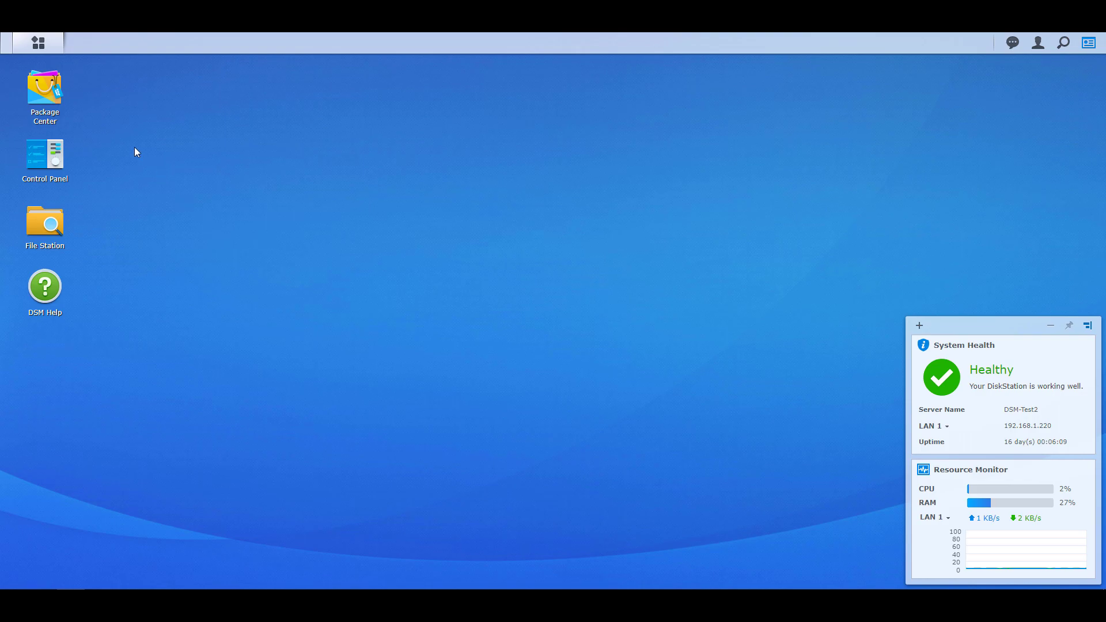
# Search Package Center for 'docker' to confirm it's installed, then launch File Station.
pyautogui.click(45, 91)
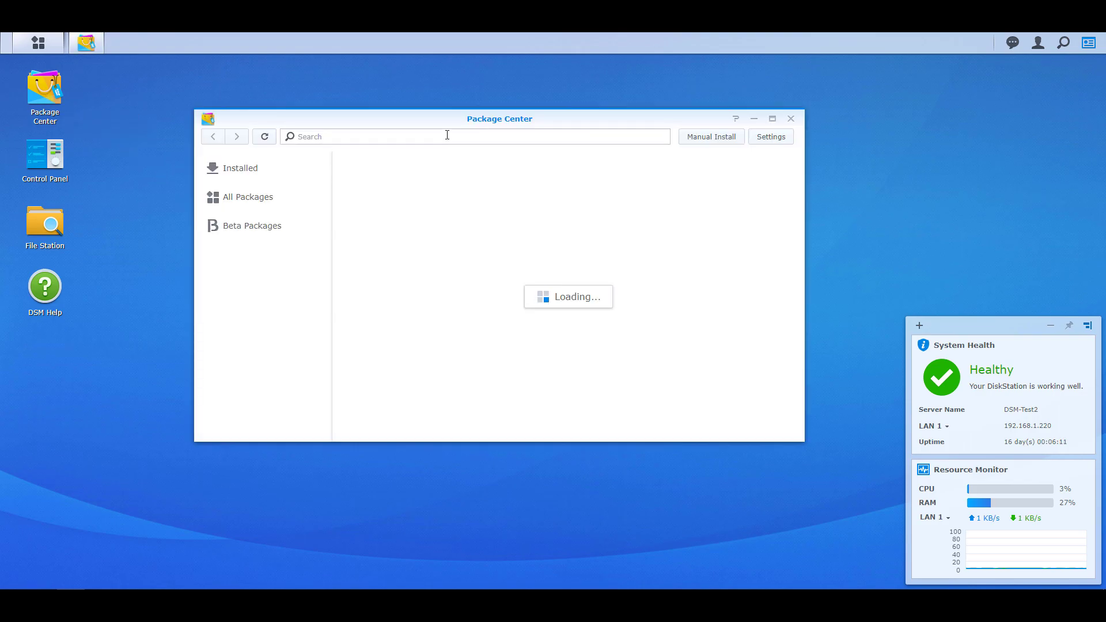
pyautogui.click(446, 136)
pyautogui.write('docker')
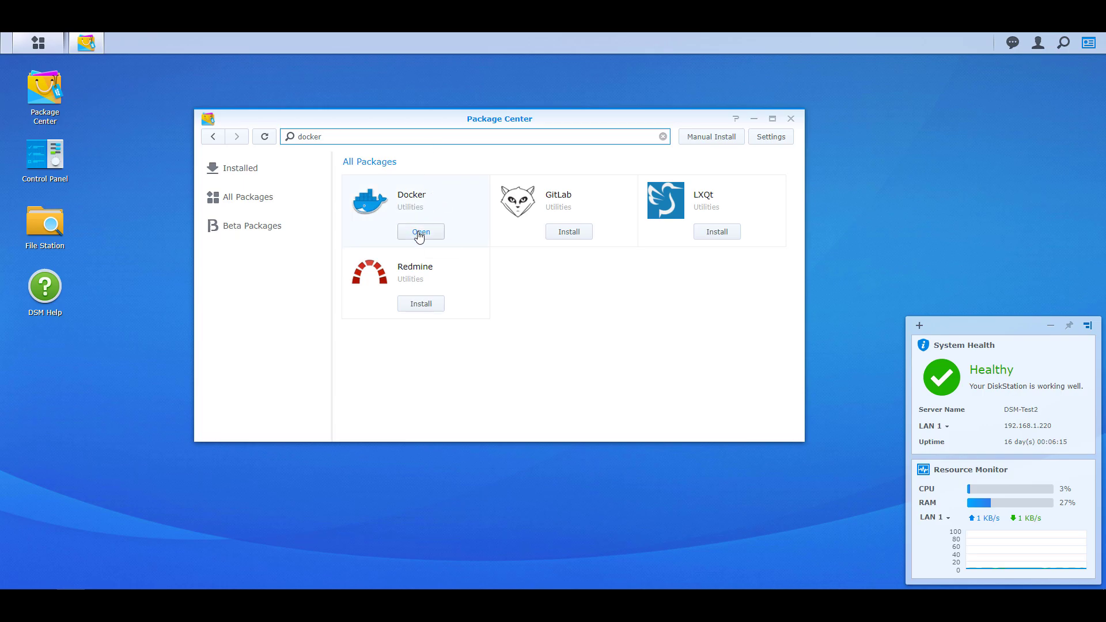
pyautogui.click(45, 223)
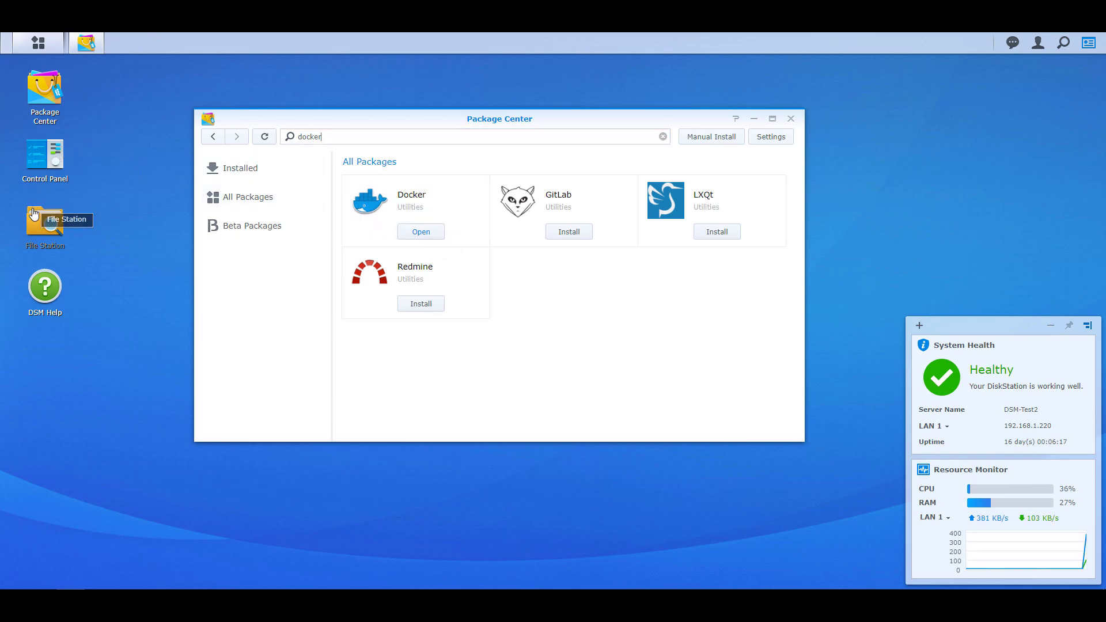
# Create a folder named 'Emby' in the docker share.
pyautogui.click(233, 214)
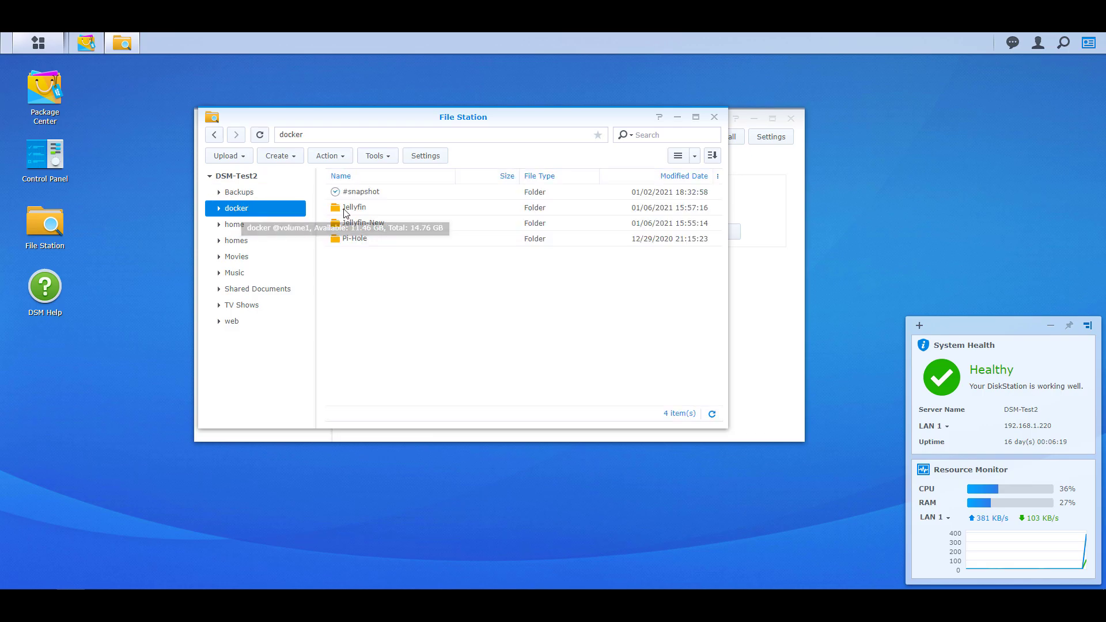
pyautogui.click(286, 157)
pyautogui.click(299, 178)
pyautogui.write('E')
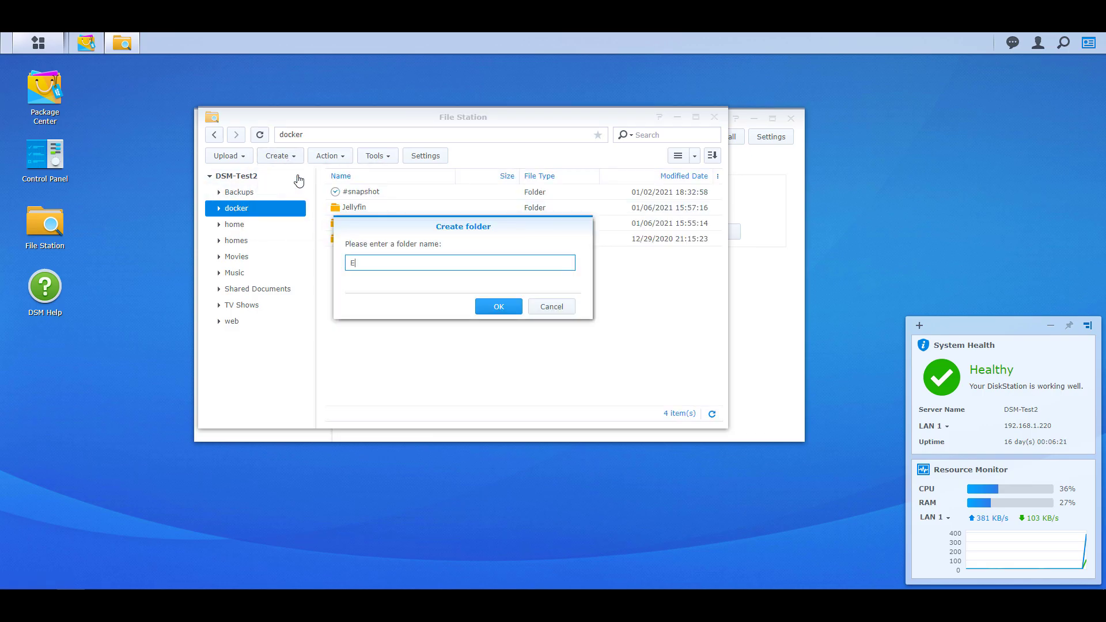
pyautogui.write('mby')
pyautogui.press('Return')
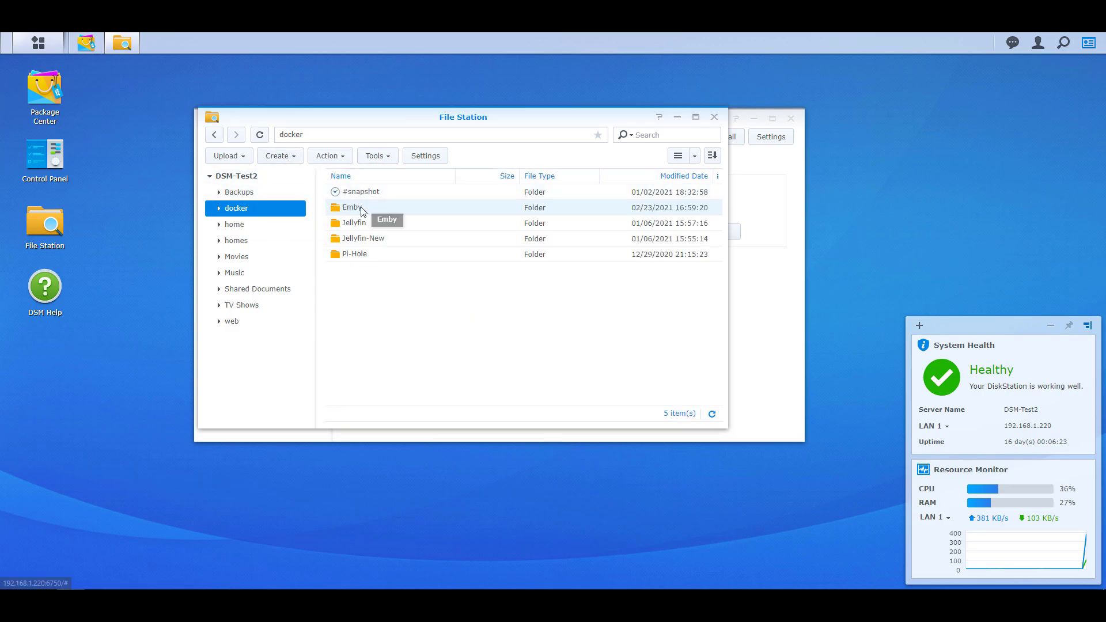
# Create a 'config' folder inside Emby and close File Station.
pyautogui.doubleClick(363, 208)
pyautogui.click(280, 156)
pyautogui.click(300, 178)
pyautogui.write('co')
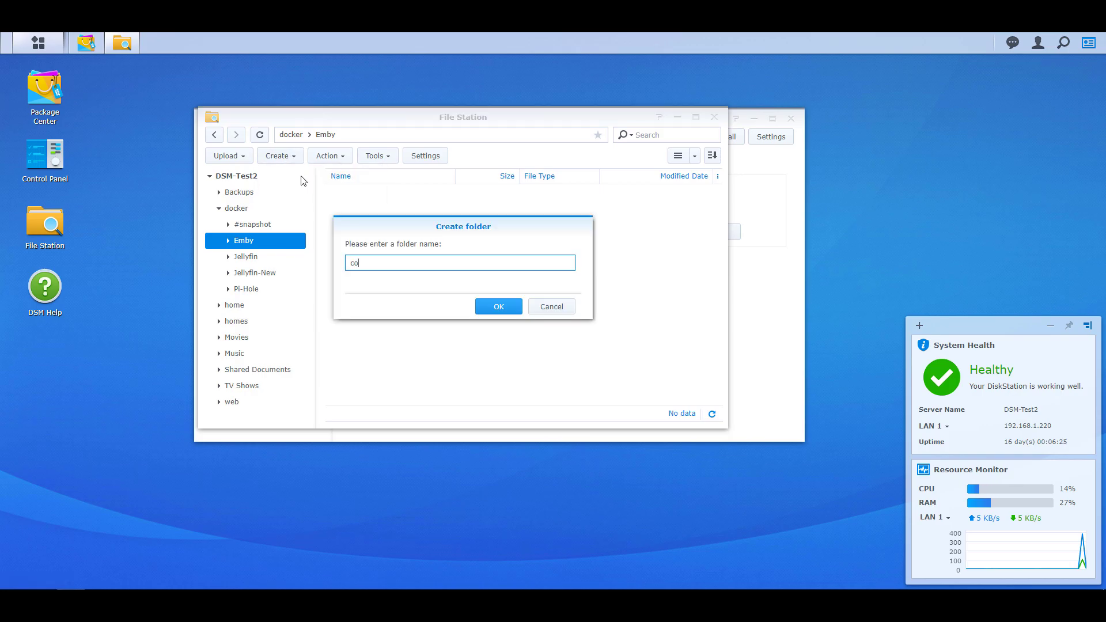
pyautogui.write('nfig')
pyautogui.press('Return')
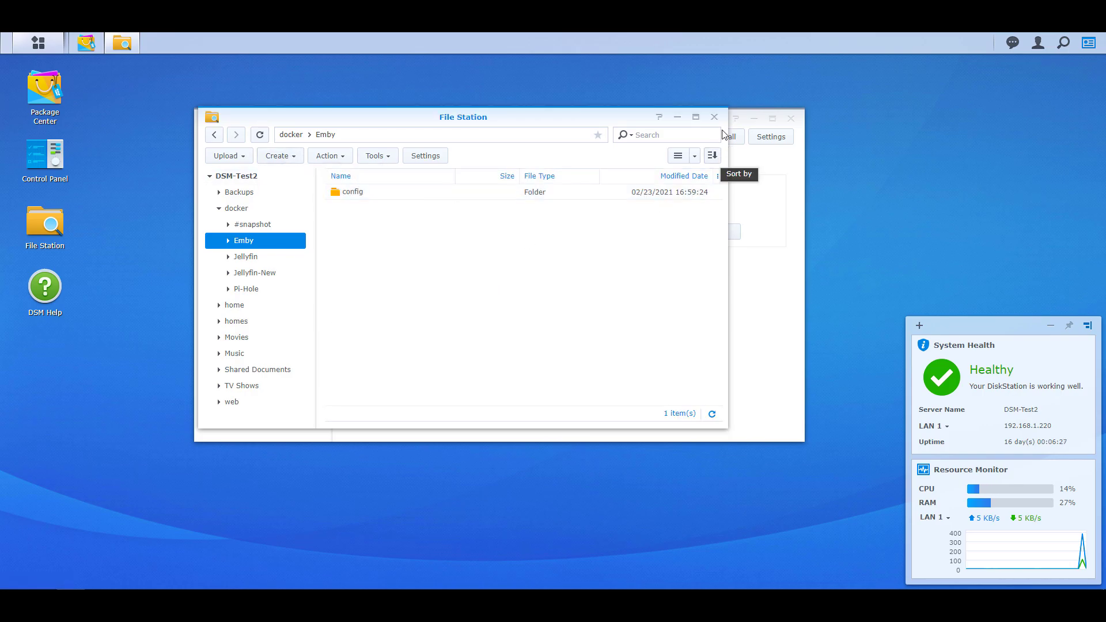
pyautogui.click(714, 117)
# Download the emby/embyserver image with tag 'latest' and view the local image list.
pyautogui.click(416, 234)
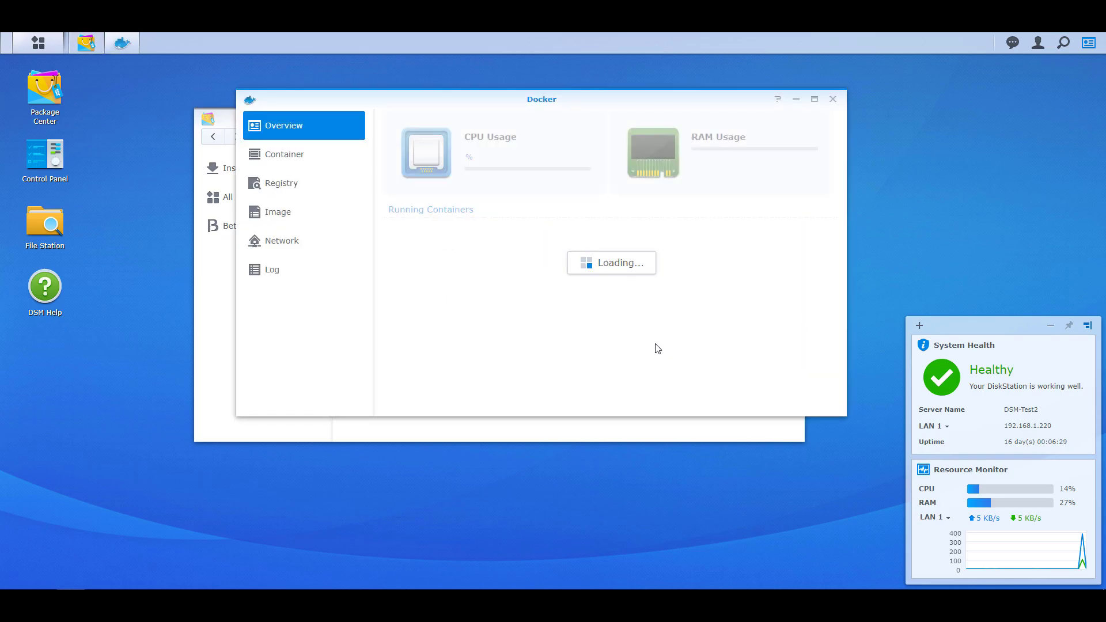
pyautogui.click(296, 187)
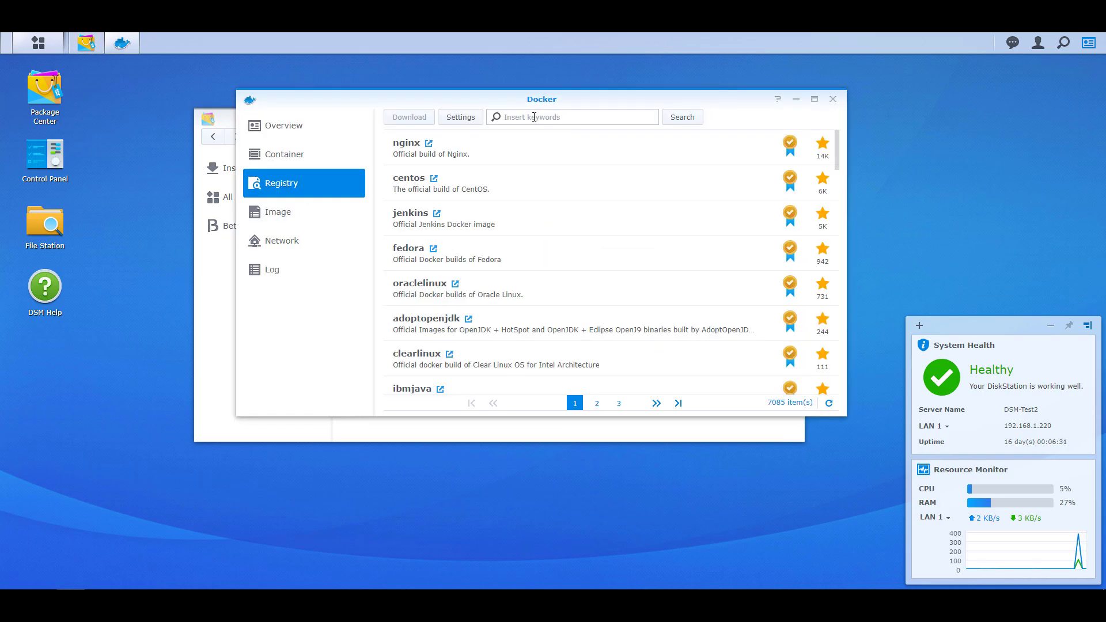
pyautogui.click(536, 117)
pyautogui.write('emby')
pyautogui.press('Return')
pyautogui.doubleClick(513, 155)
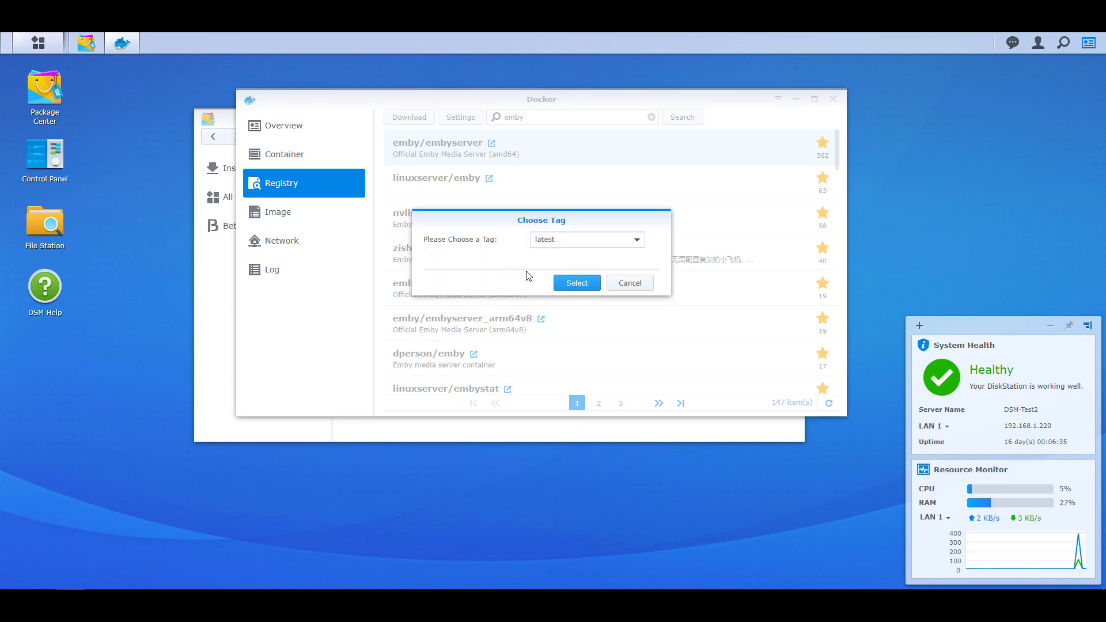
pyautogui.click(559, 283)
pyautogui.click(305, 220)
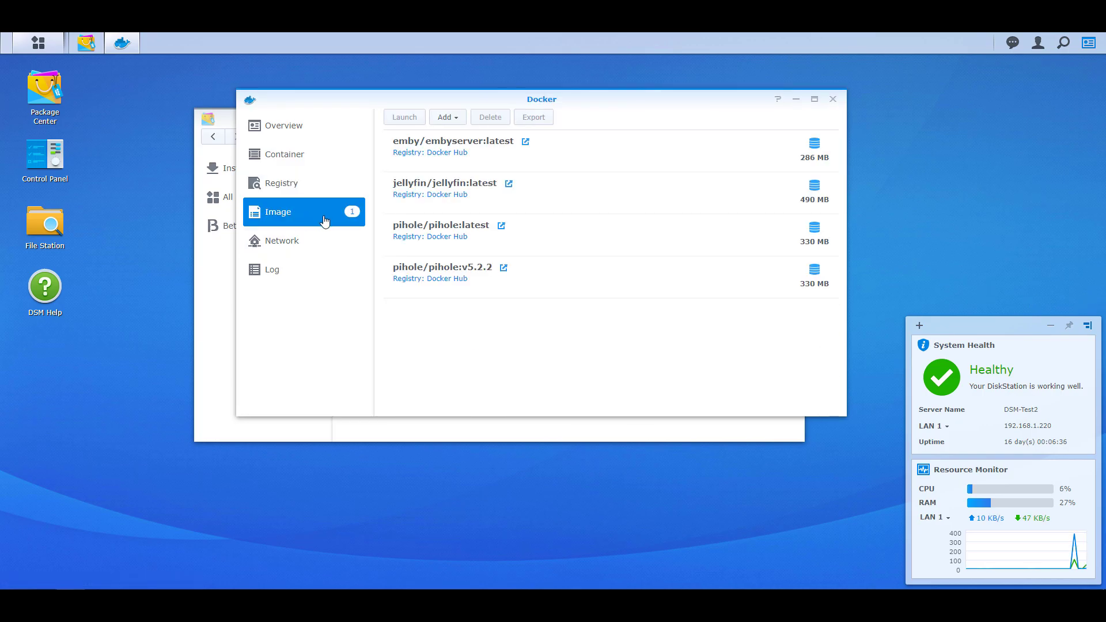
# Create a container from the emby image named Emby with auto-restart enabled.
pyautogui.doubleClick(565, 156)
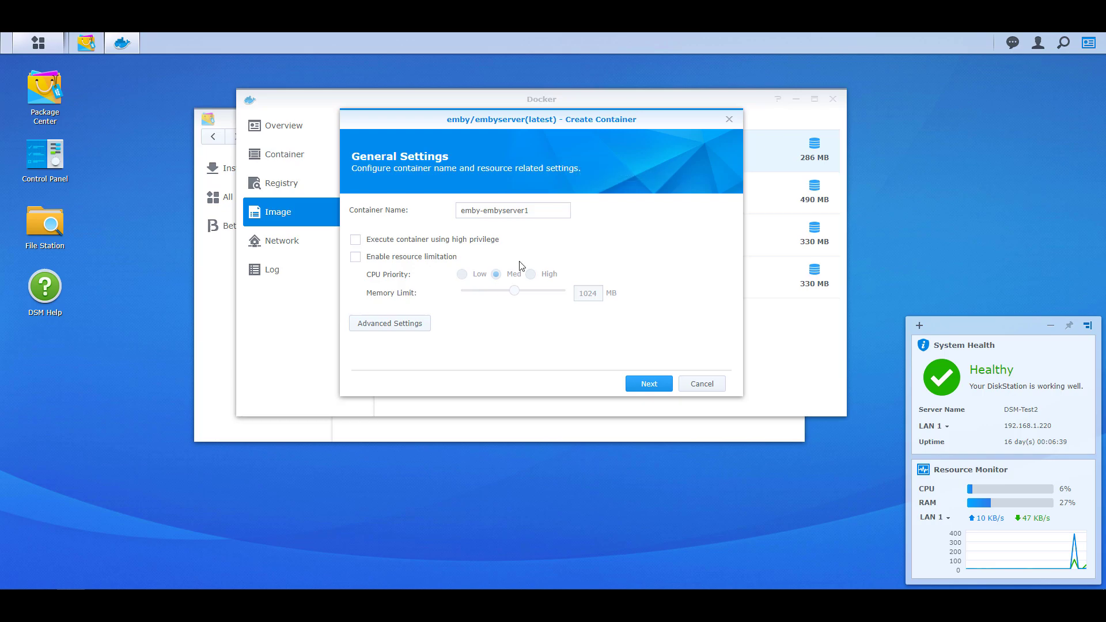
pyautogui.click(540, 211)
pyautogui.write('Emby')
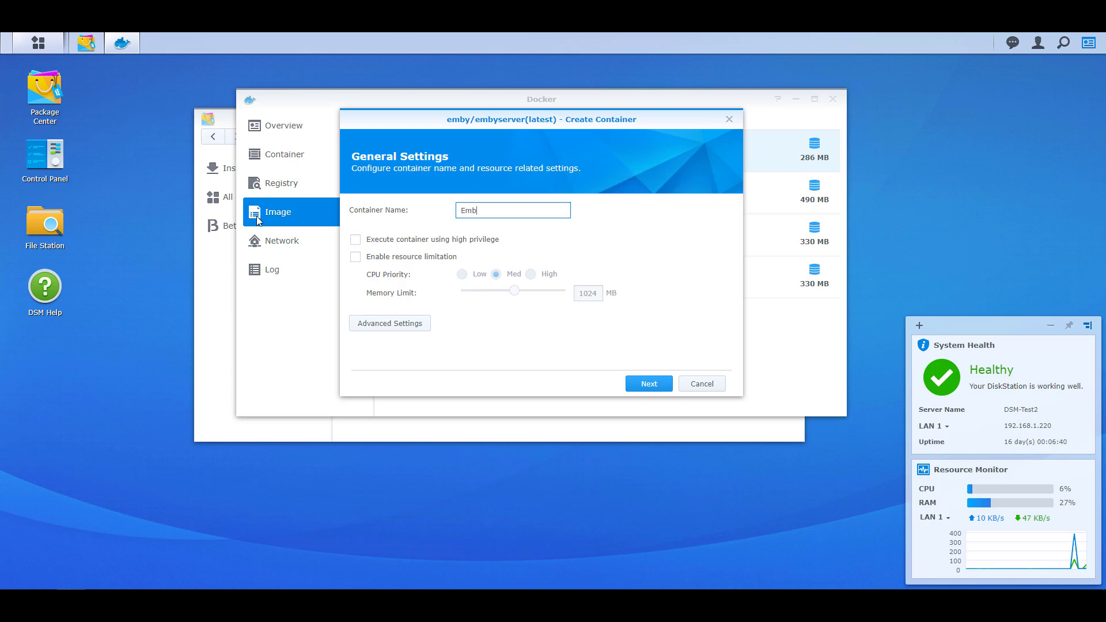
pyautogui.click(508, 335)
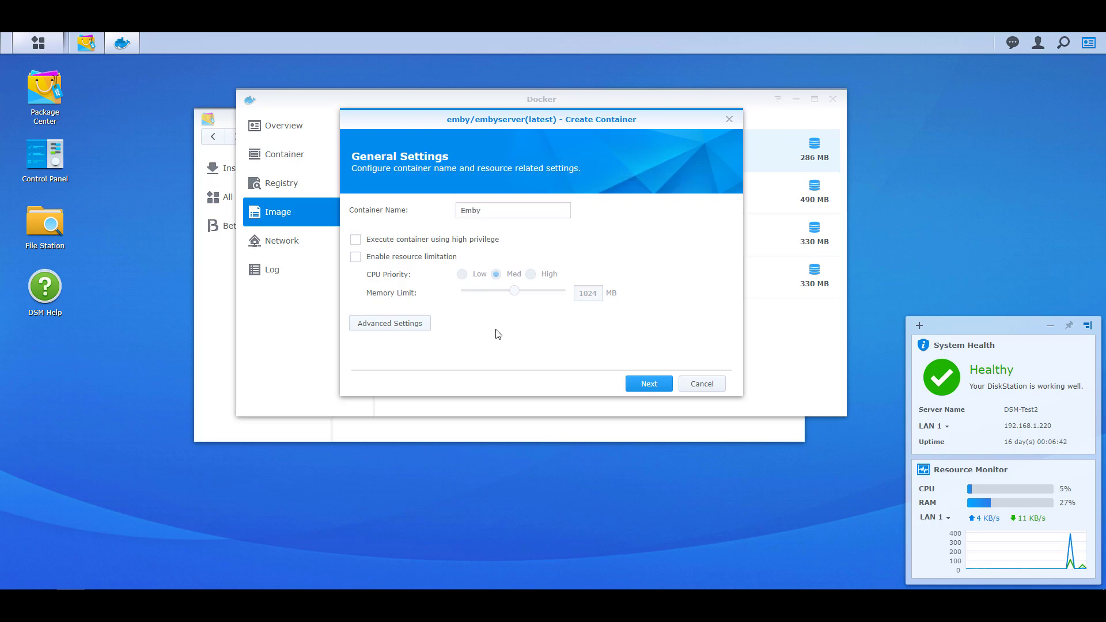
pyautogui.click(415, 327)
pyautogui.click(421, 147)
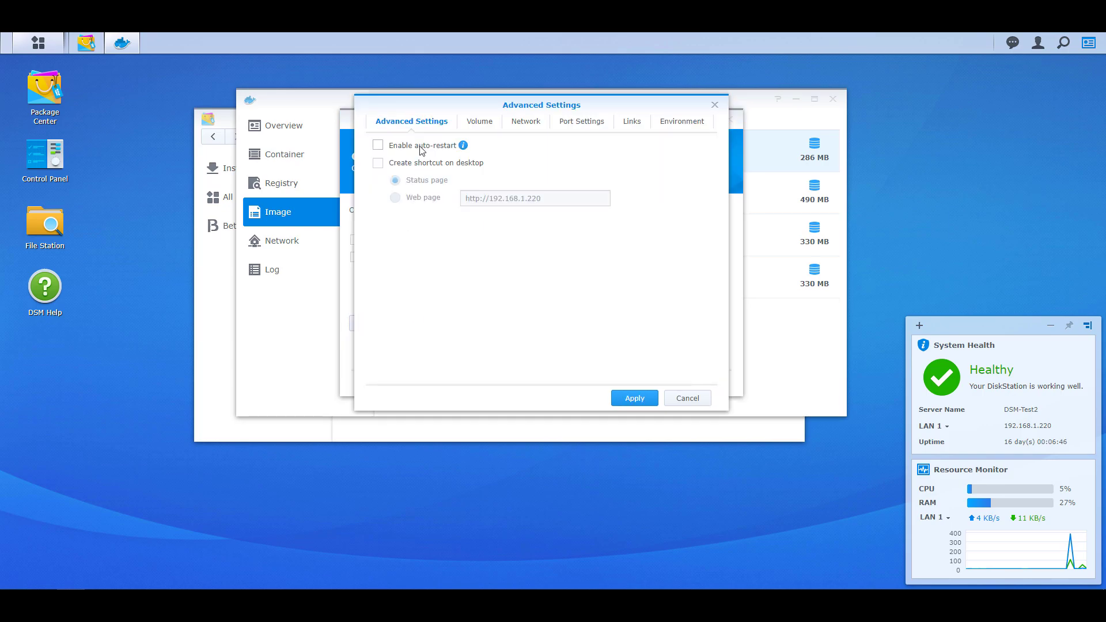
# Mount the docker/Emby/config folder at /config.
pyautogui.click(479, 123)
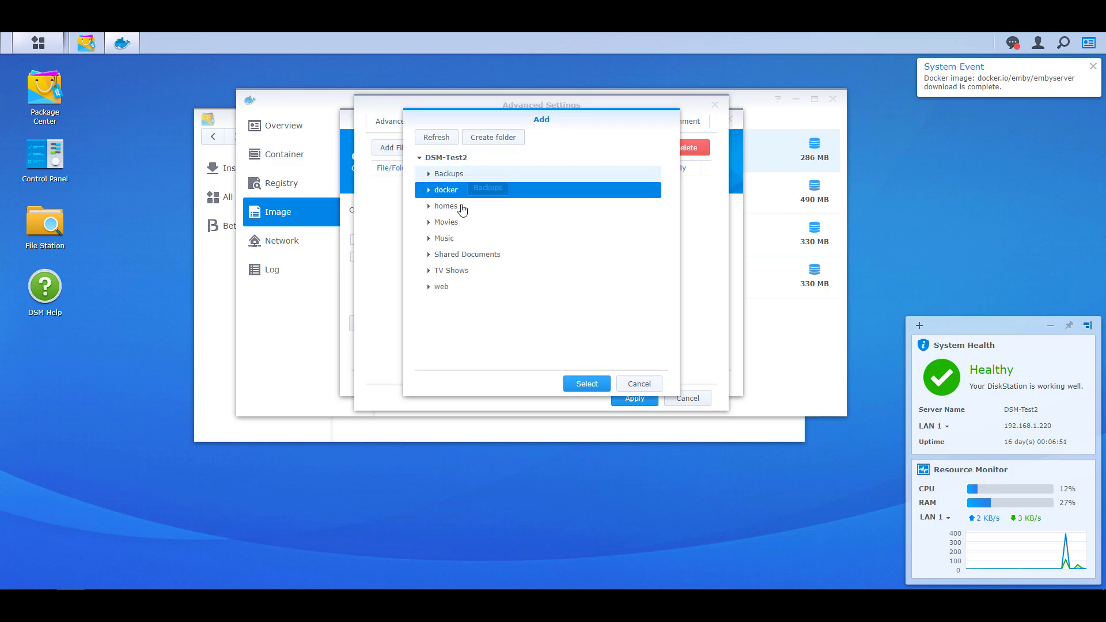
pyautogui.click(429, 190)
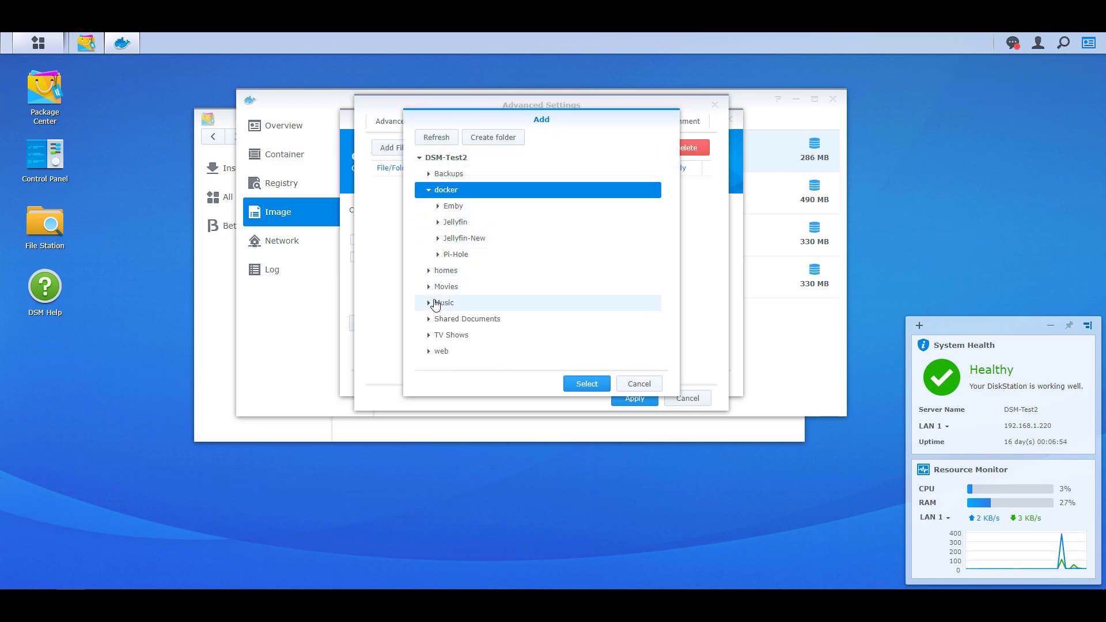
pyautogui.click(437, 206)
pyautogui.click(463, 222)
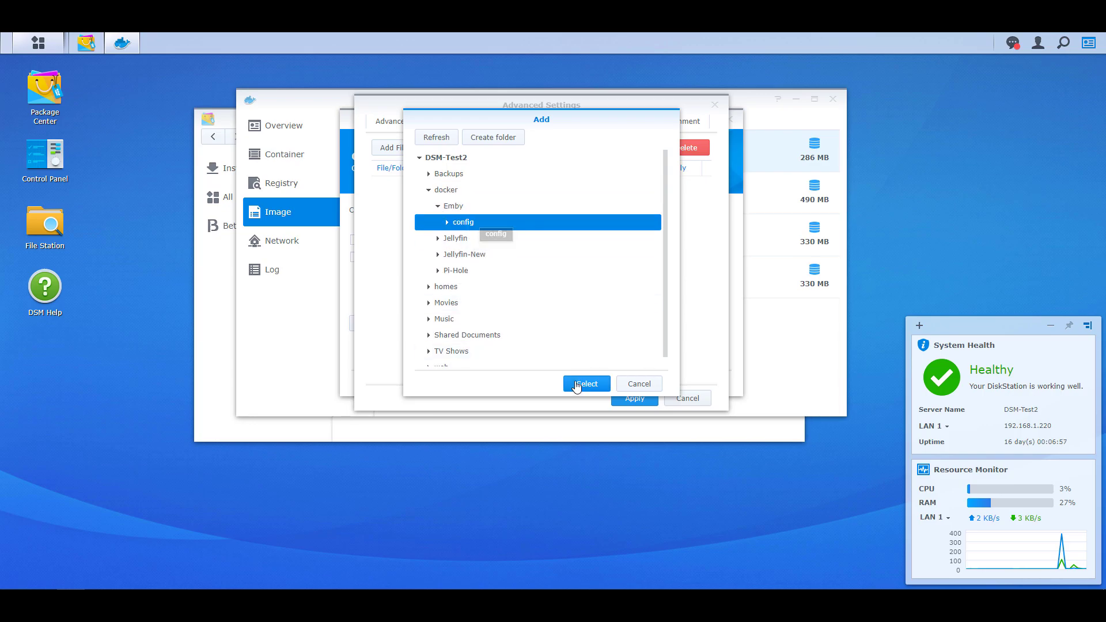
pyautogui.click(577, 384)
pyautogui.write('config')
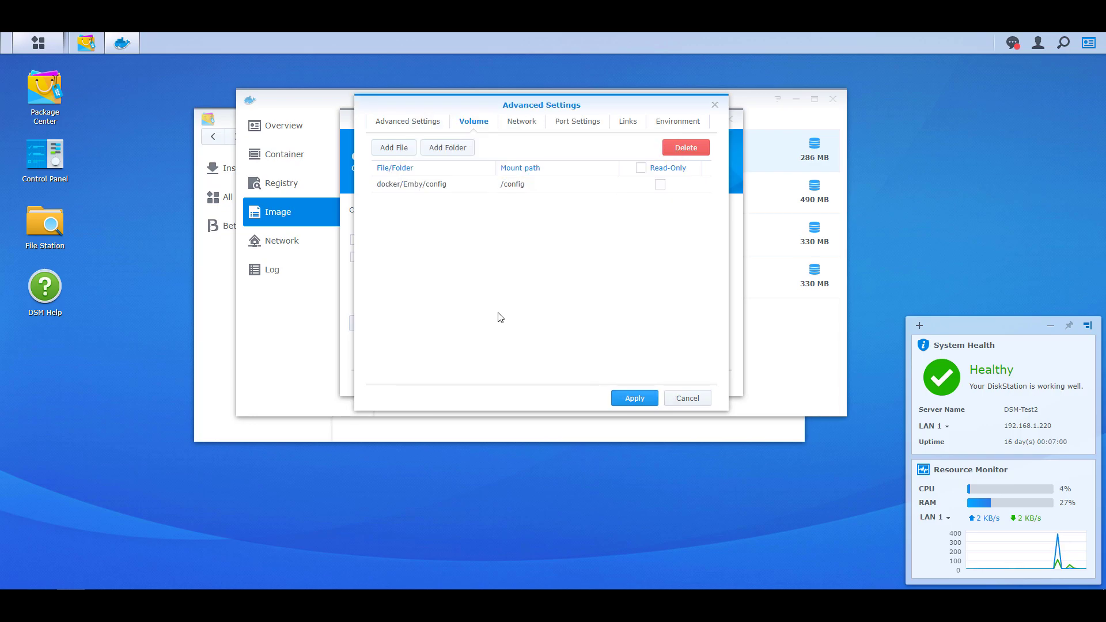
# Mount Movies, TV Shows and Music at /movies, /tvshows and /music.
pyautogui.click(448, 148)
pyautogui.click(460, 226)
pyautogui.click(588, 383)
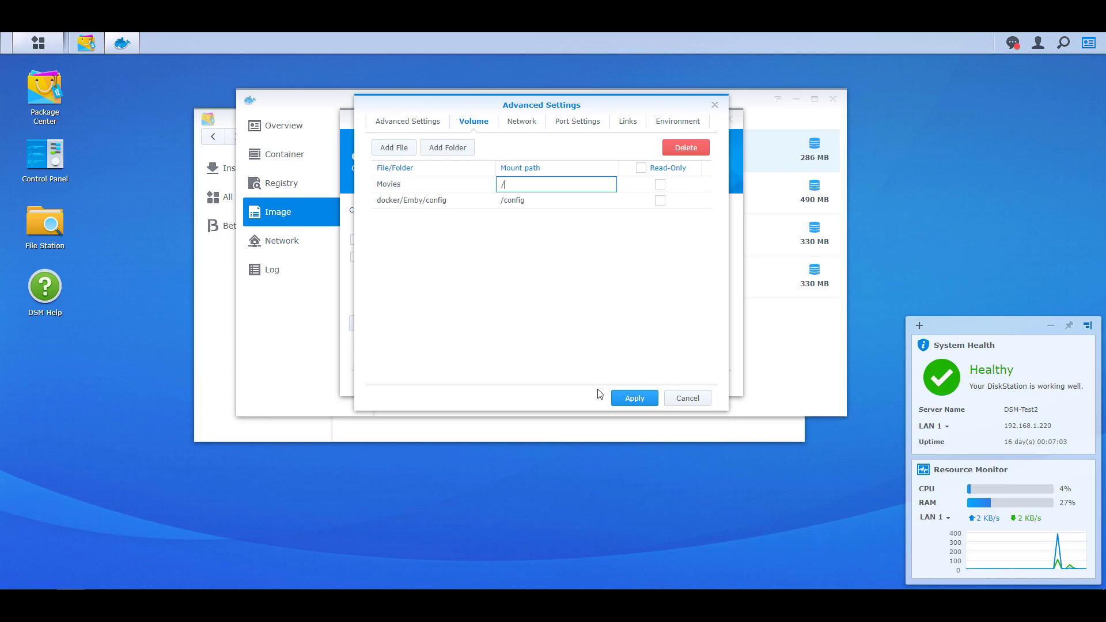
pyautogui.write('movies')
pyautogui.click(448, 147)
pyautogui.click(458, 270)
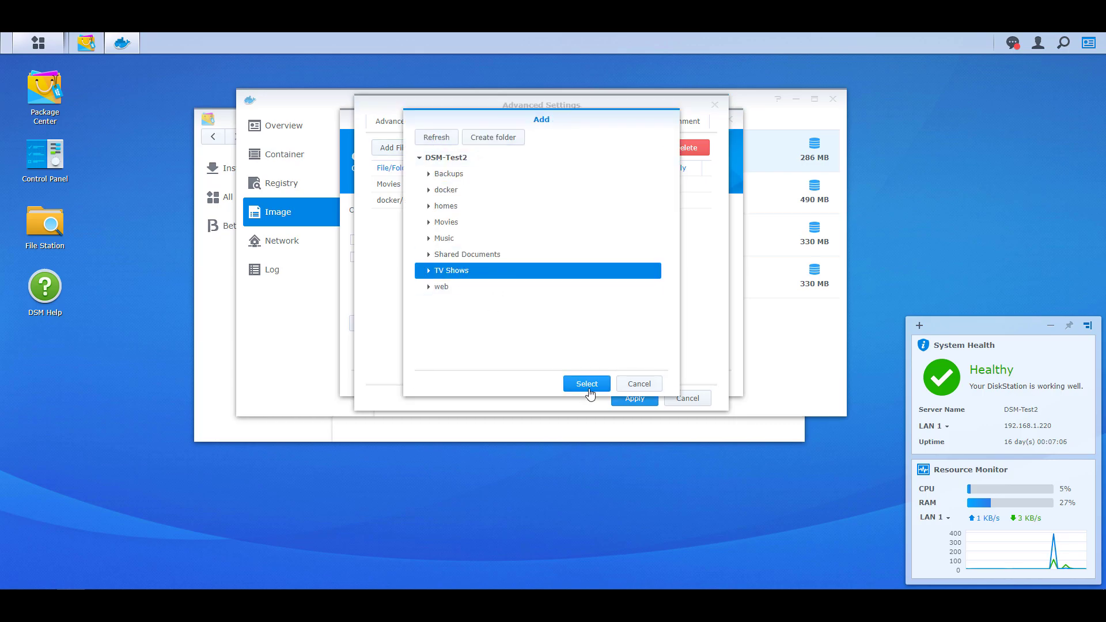
pyautogui.click(587, 385)
pyautogui.write('tvshows')
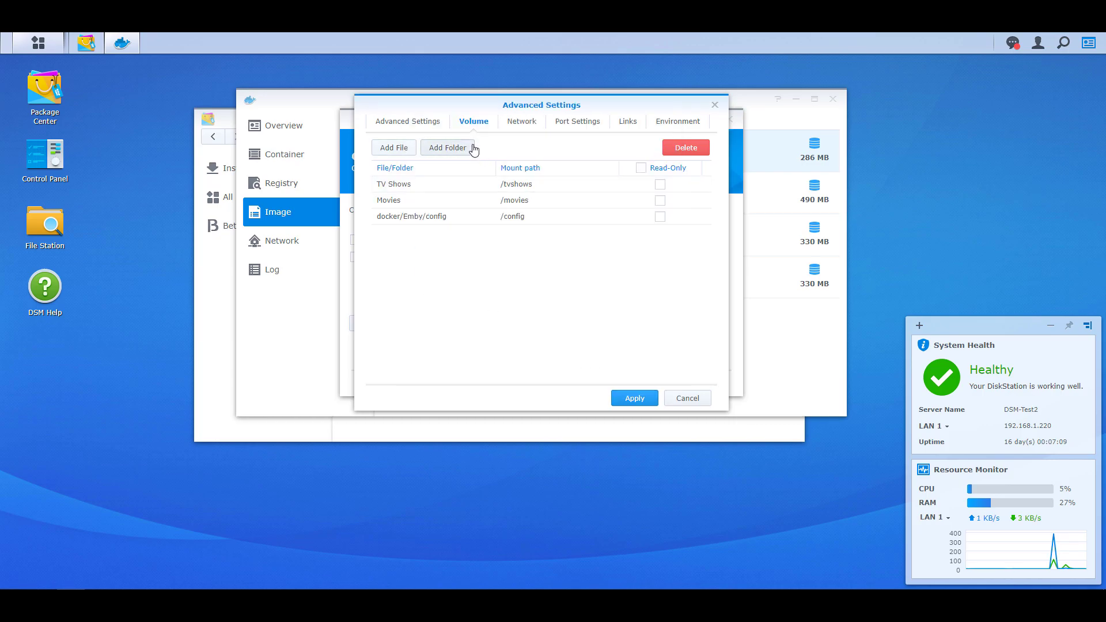
pyautogui.click(474, 150)
pyautogui.click(453, 239)
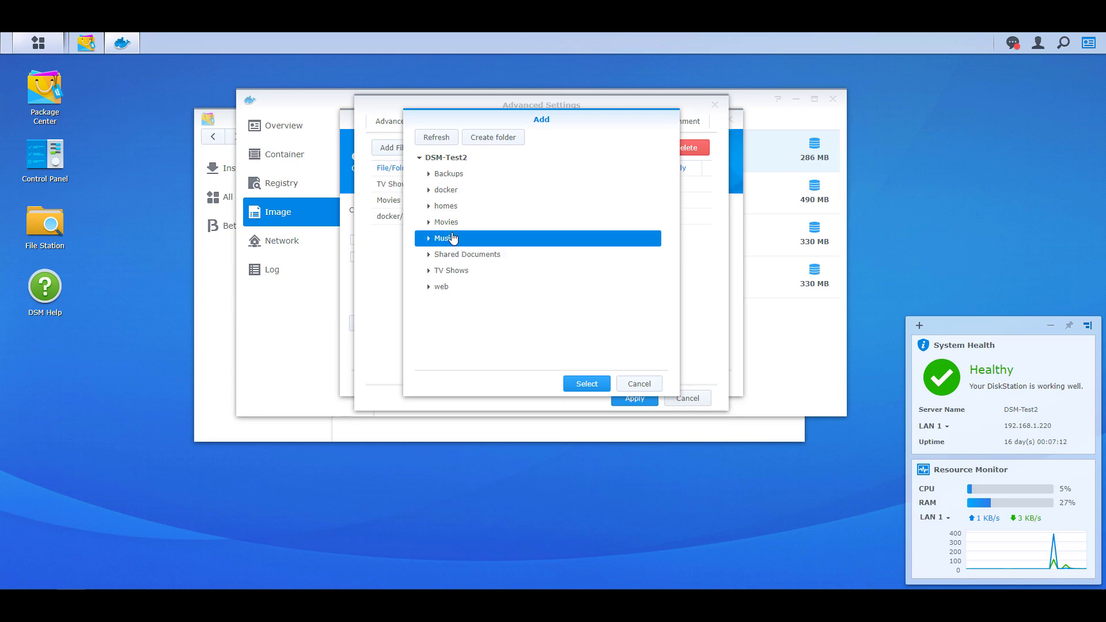
pyautogui.click(587, 384)
pyautogui.write('music')
pyautogui.press('Tab')
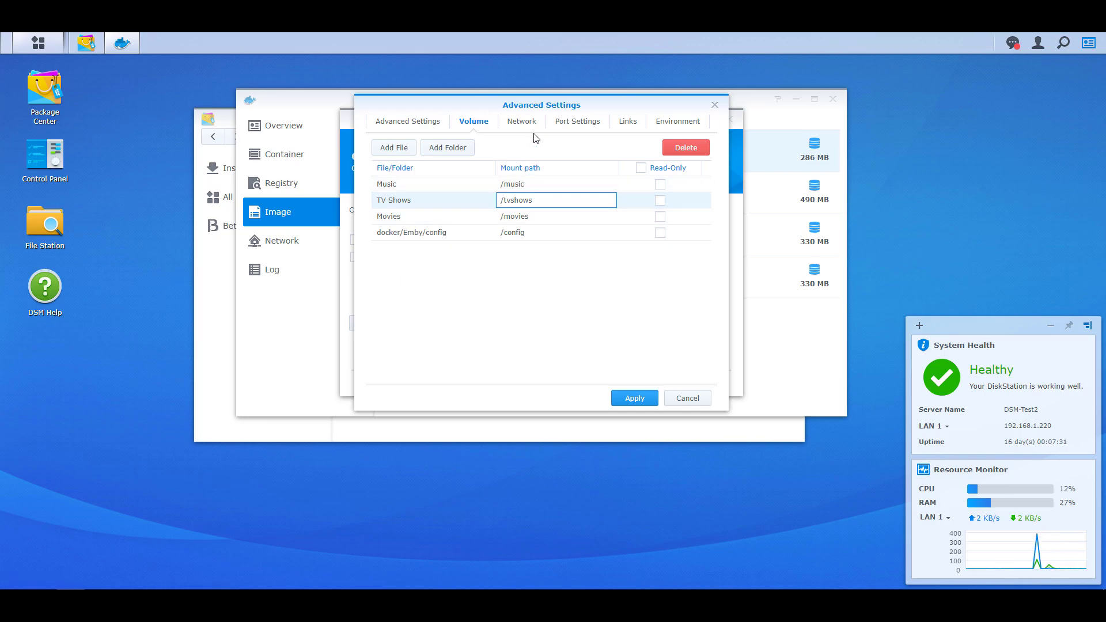
# Set local ports 8096 and 8920 for the matching TCP container ports.
pyautogui.click(577, 122)
pyautogui.click(440, 216)
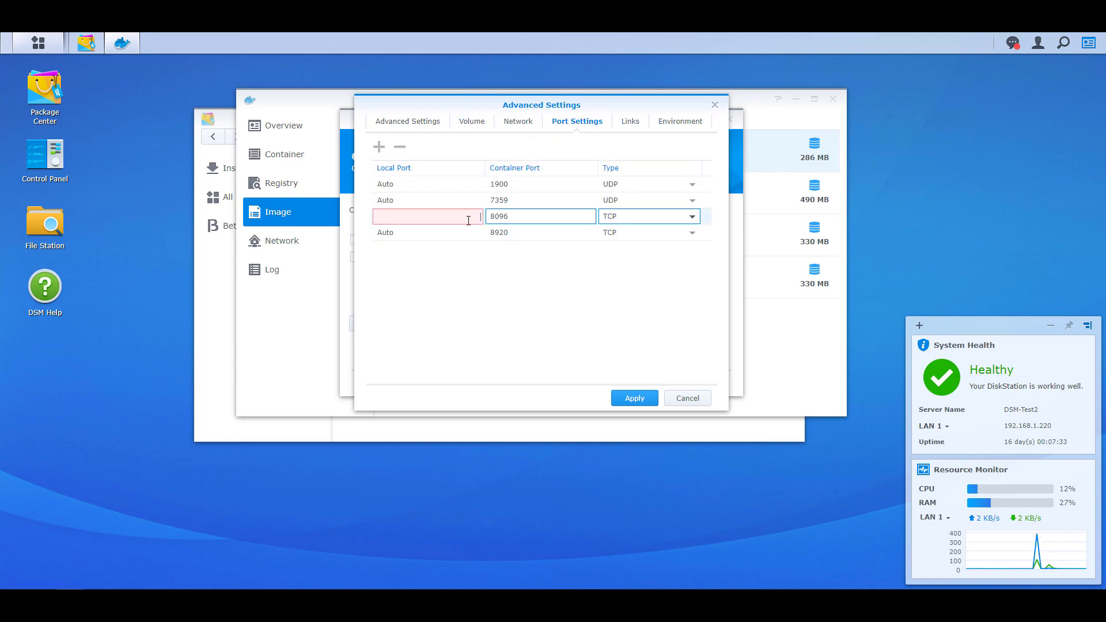
pyautogui.write('8096')
pyautogui.click(458, 233)
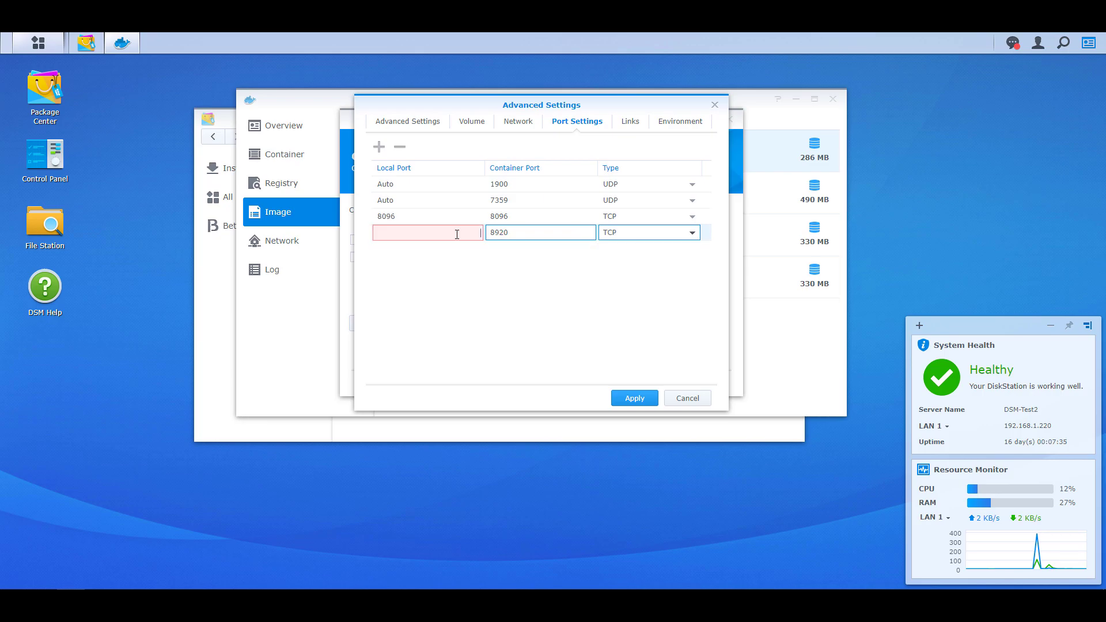
pyautogui.write('8920')
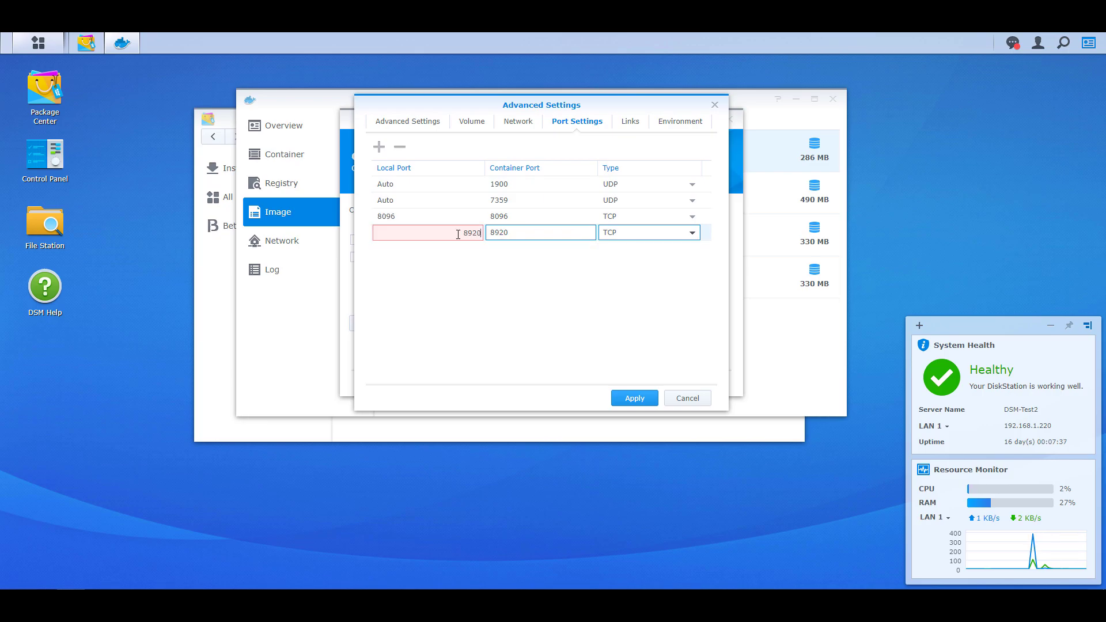
pyautogui.click(472, 269)
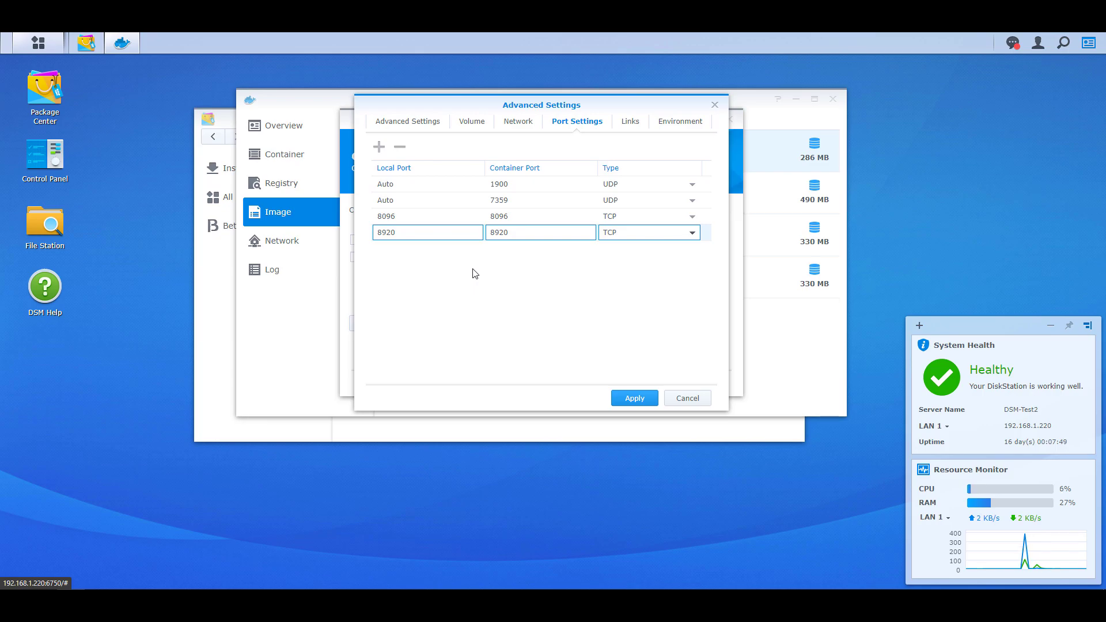
# Change the UID environment variable to 1029, leaving GID at 2.
pyautogui.click(679, 122)
pyautogui.scroll(-3, 512, 243)
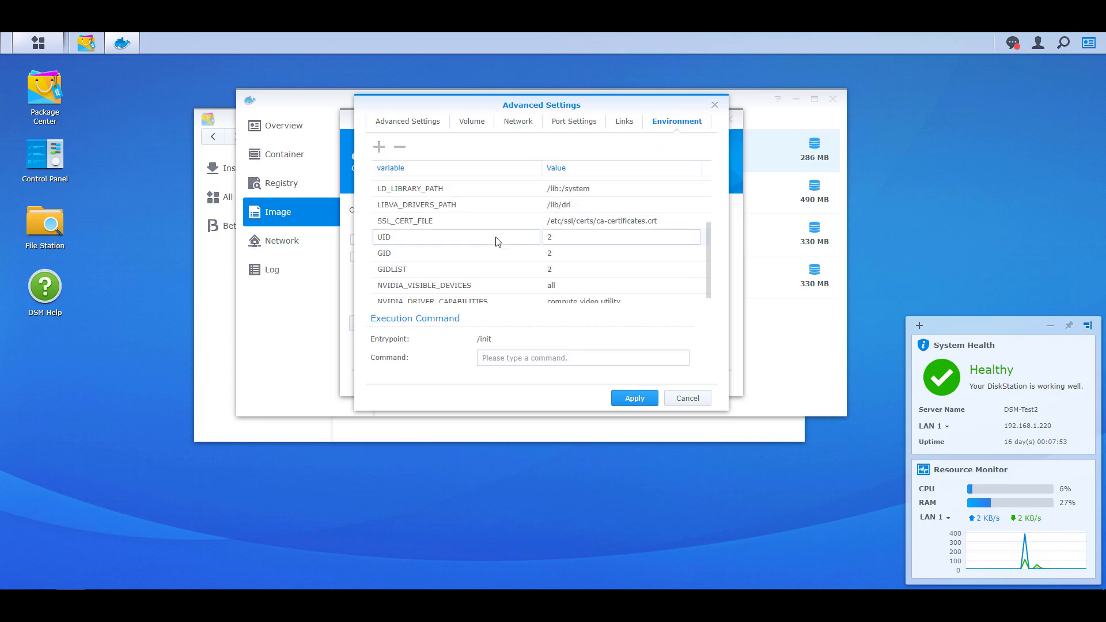
pyautogui.click(568, 237)
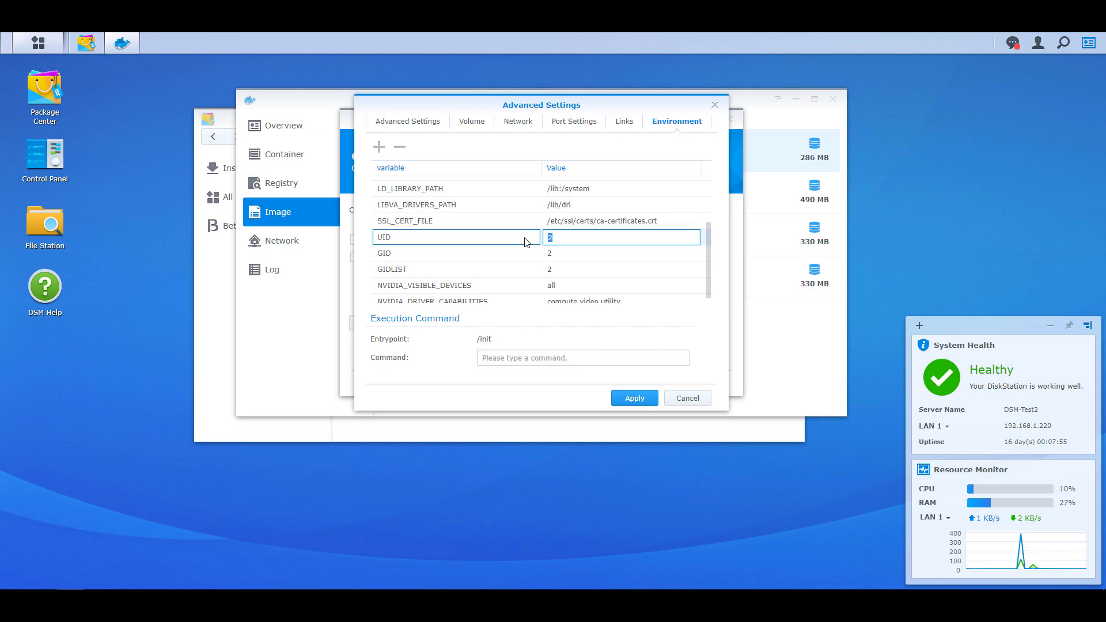
pyautogui.press('BackSpace')
pyautogui.write('1029')
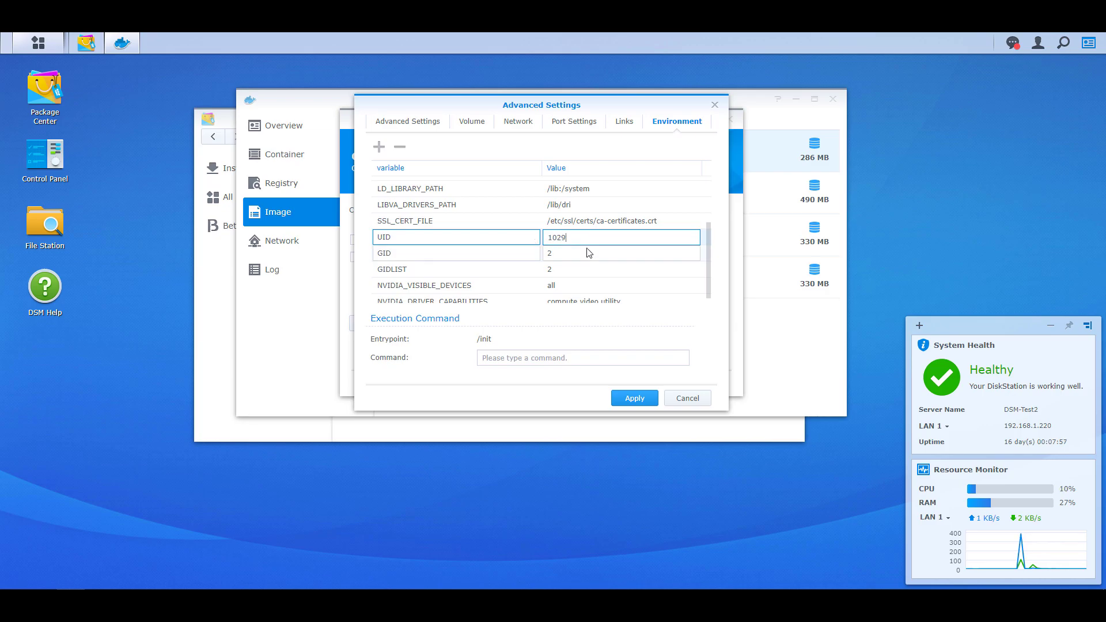
pyautogui.click(587, 252)
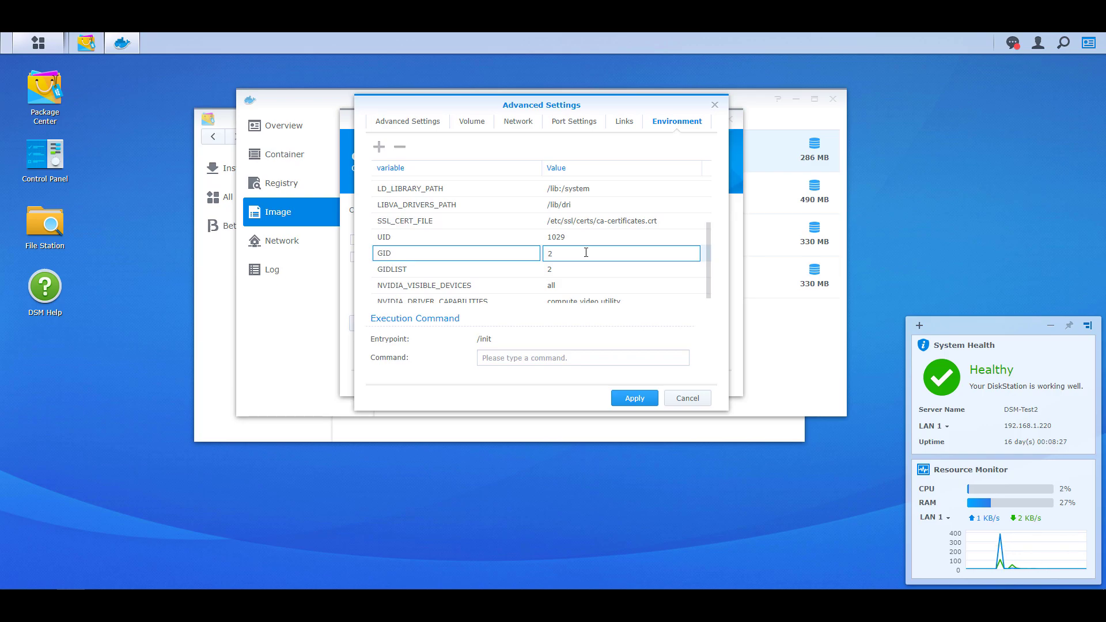
# Apply the settings to create the Emby container, then edit the default firewall profile.
pyautogui.click(633, 398)
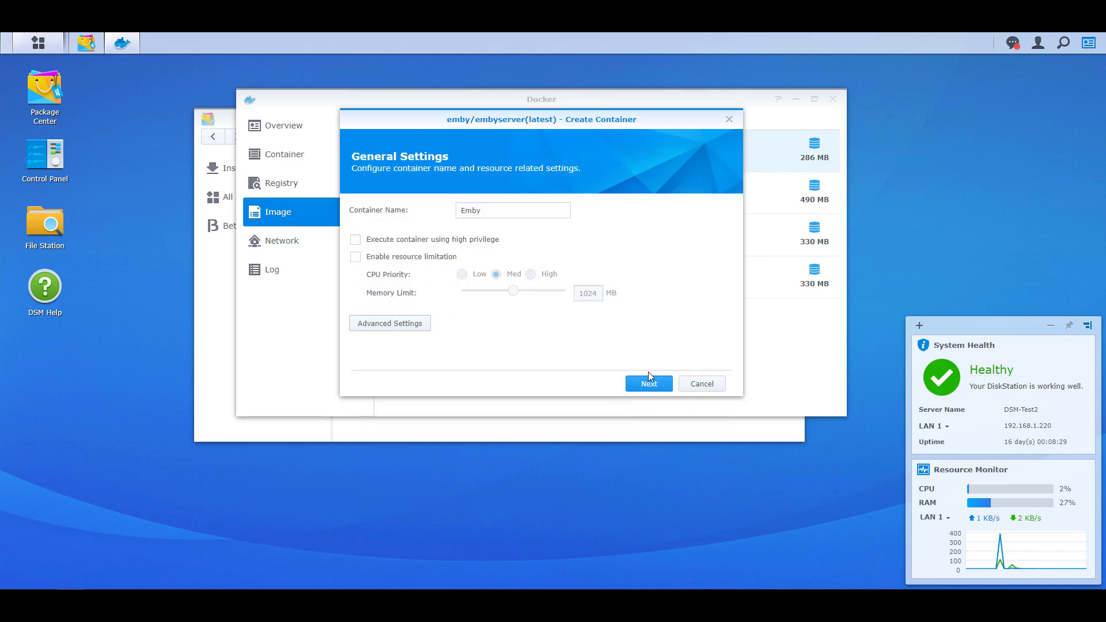
pyautogui.click(650, 384)
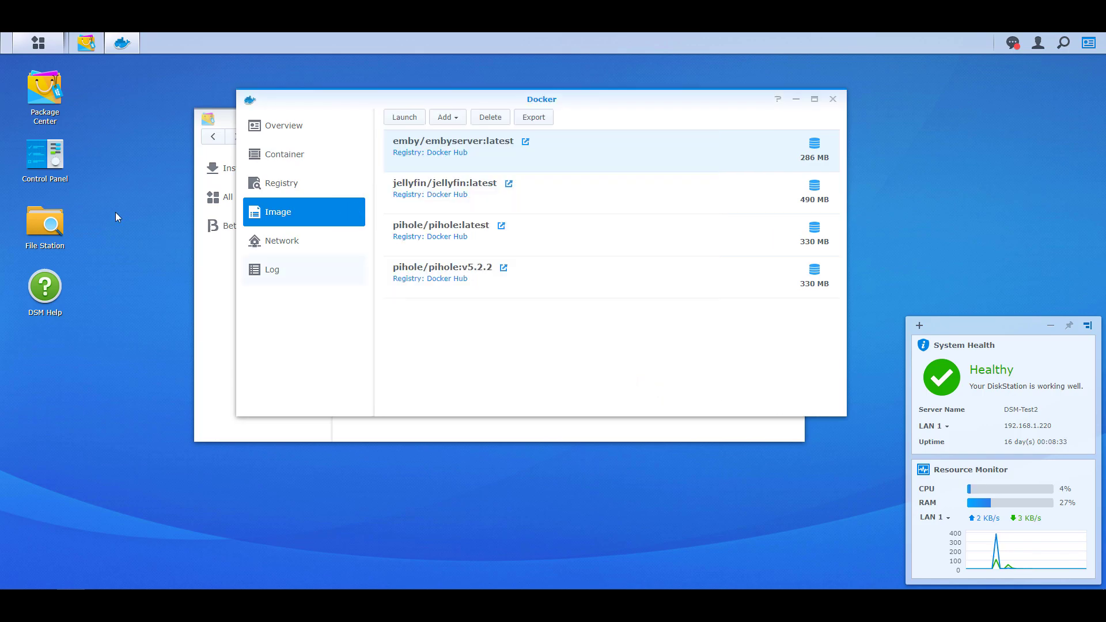
pyautogui.click(43, 169)
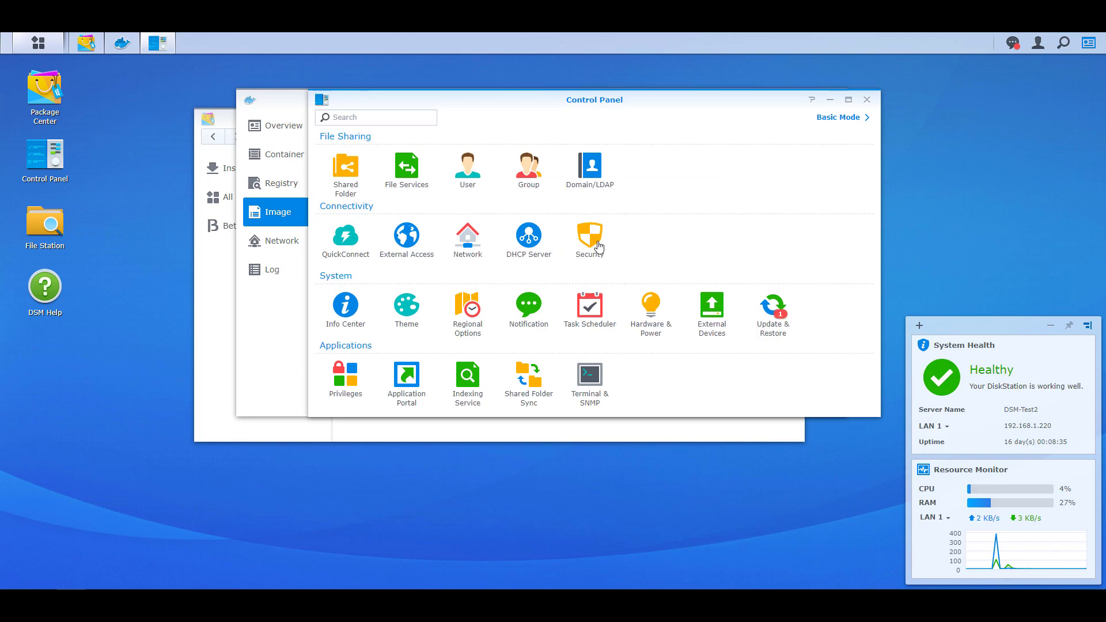
pyautogui.click(598, 248)
pyautogui.click(526, 119)
pyautogui.click(850, 284)
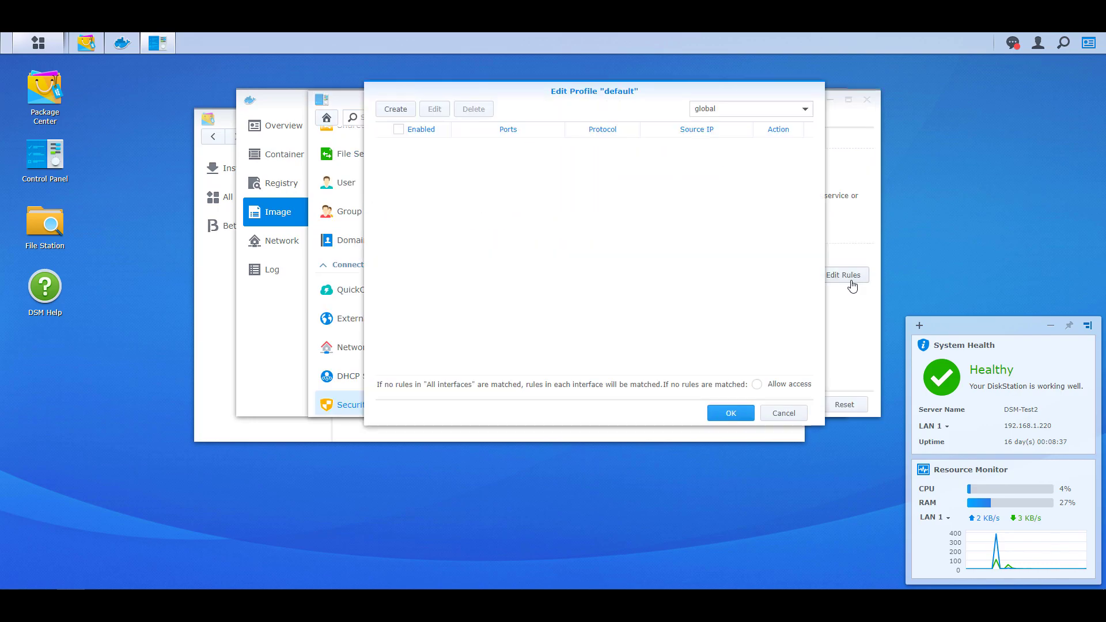
# Add a firewall rule allowing custom TCP port 8096.
pyautogui.click(395, 109)
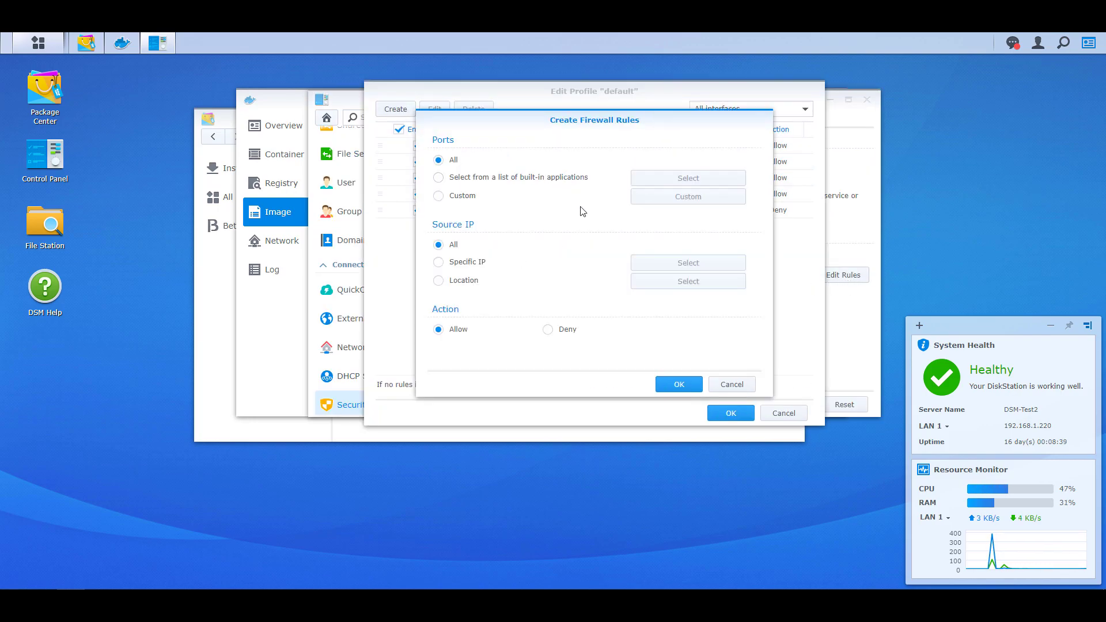
pyautogui.click(474, 196)
pyautogui.click(647, 201)
pyautogui.click(632, 224)
pyautogui.write('8')
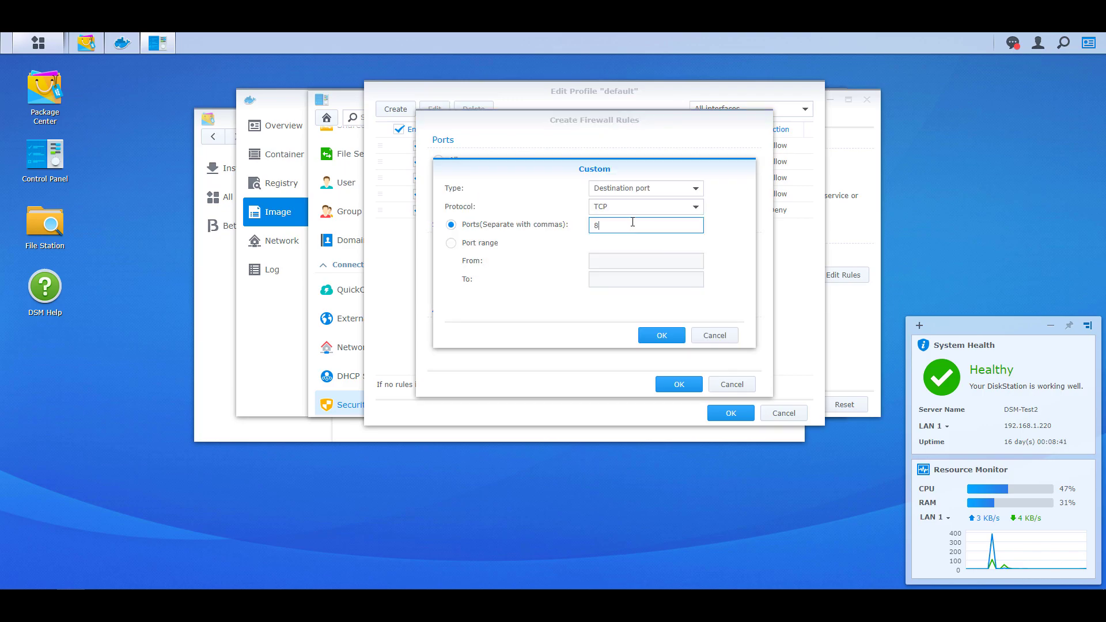
pyautogui.write('096')
pyautogui.click(661, 335)
pyautogui.click(678, 384)
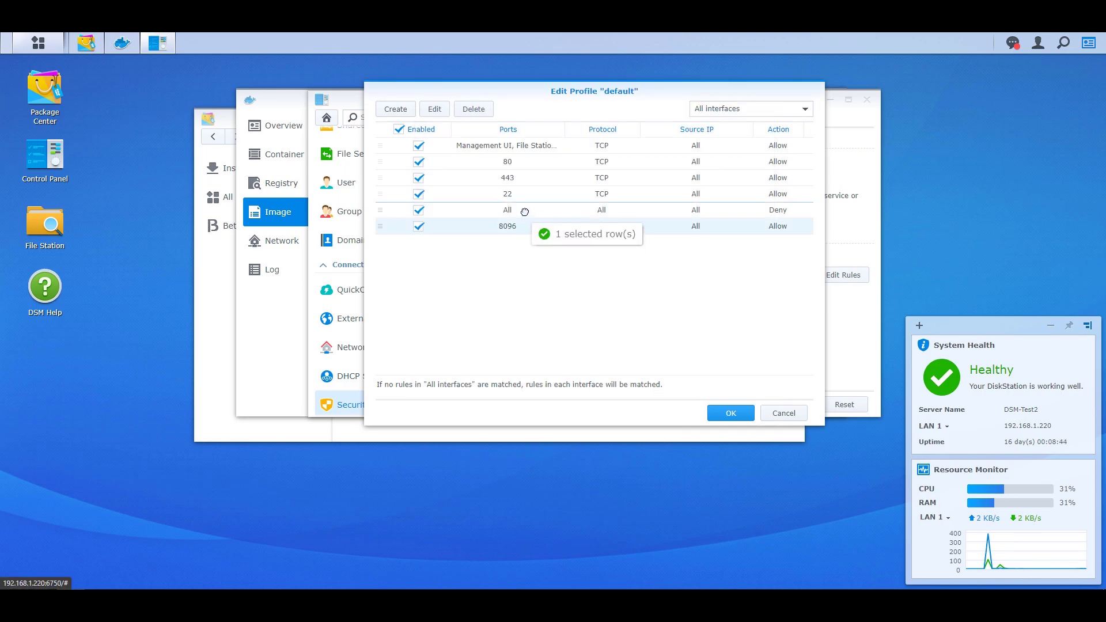
# Move the 8096 rule above the deny-all rule and save the profile.
pyautogui.moveTo(525, 212); pyautogui.dragTo(527, 207)
pyautogui.click(731, 412)
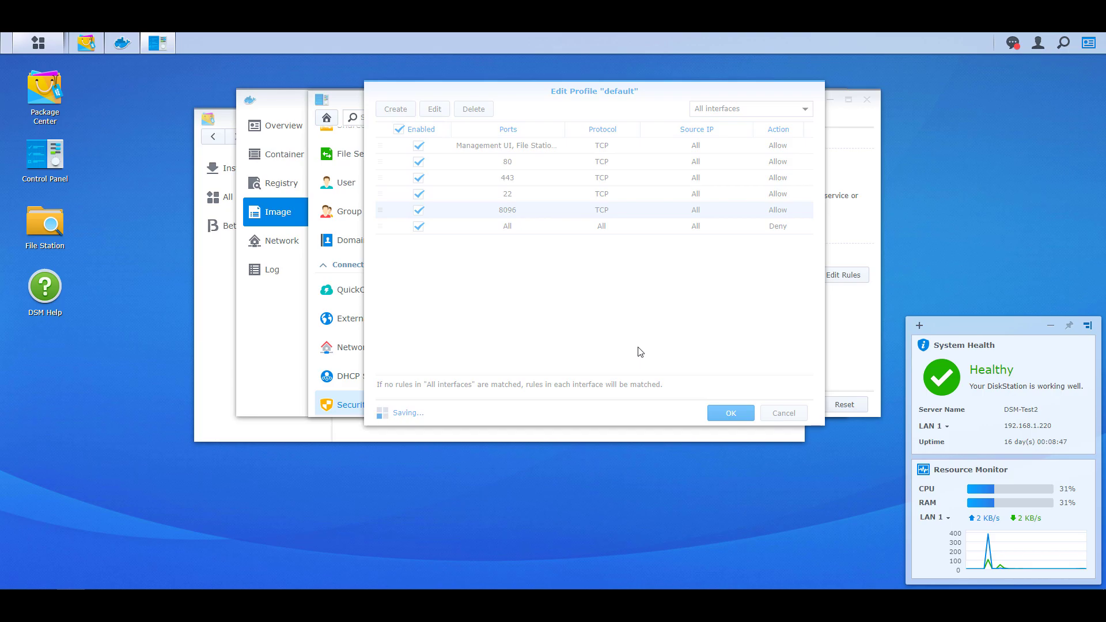
pyautogui.click(596, 267)
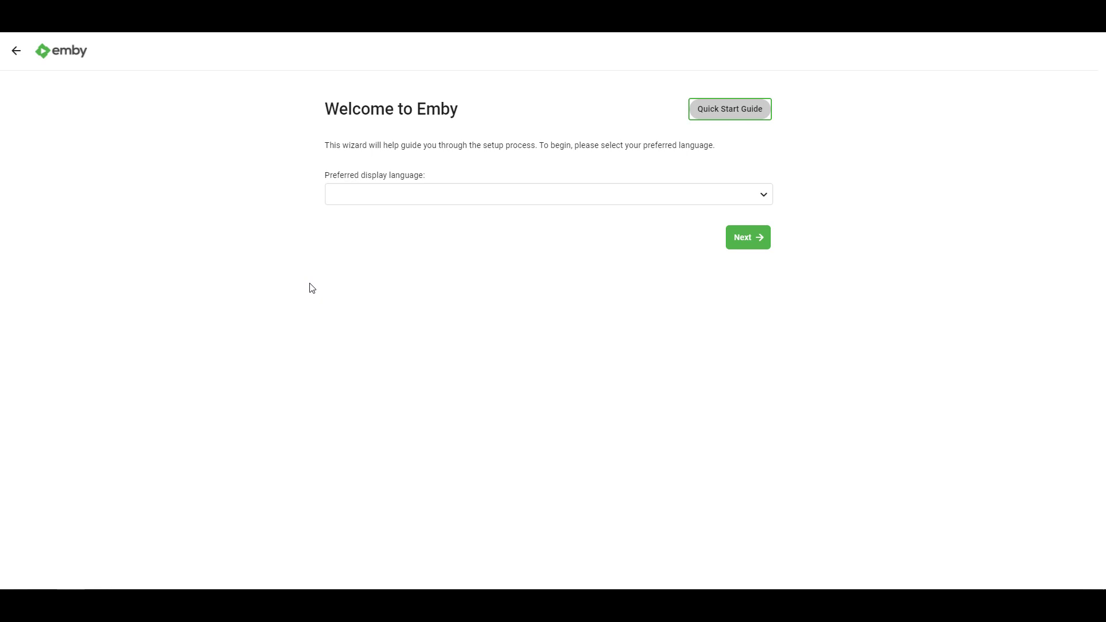
# Set Emby's display language to English (United Kingdom) and continue.
pyautogui.click(380, 198)
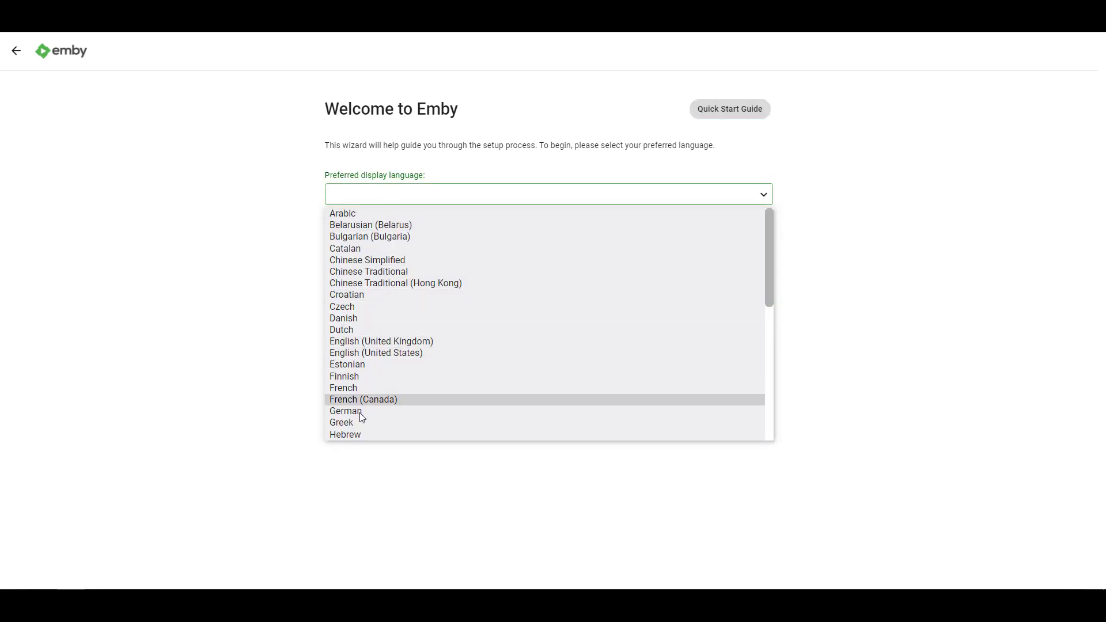
pyautogui.click(363, 341)
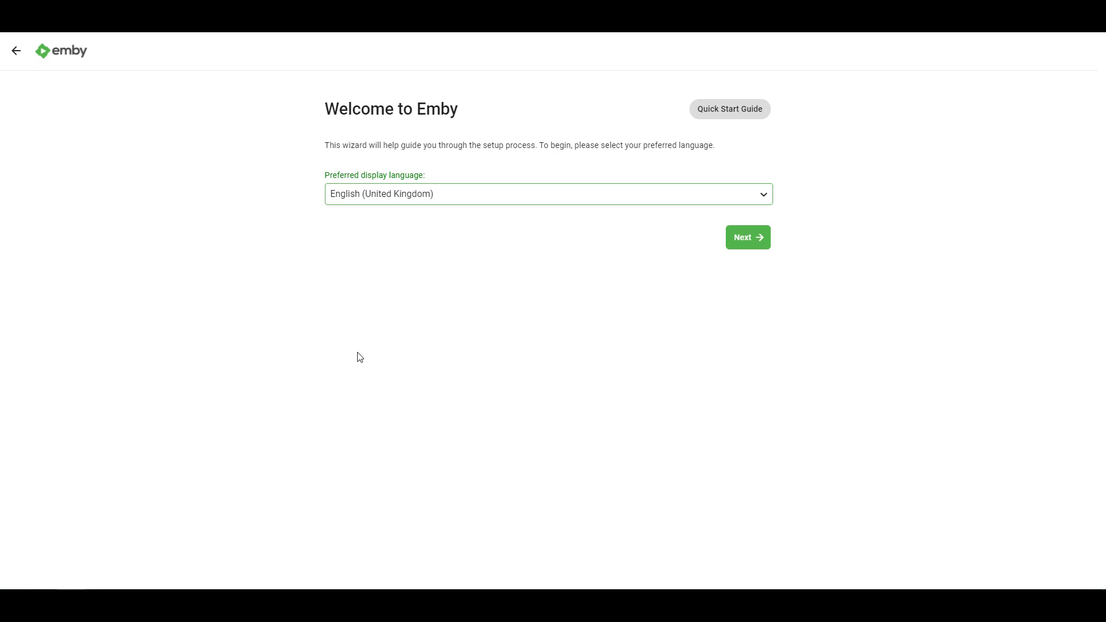
pyautogui.click(759, 243)
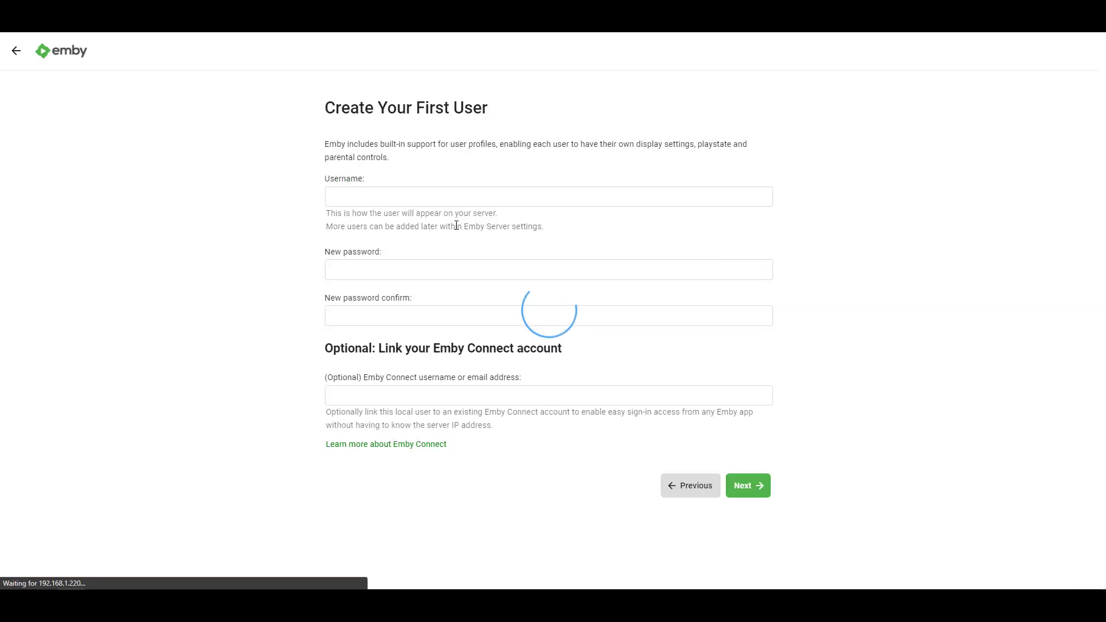
# Create the first user, frank, with a confirmed password.
pyautogui.moveTo(409, 197); pyautogui.dragTo(217, 197)
pyautogui.write('frank')
pyautogui.press('Tab')
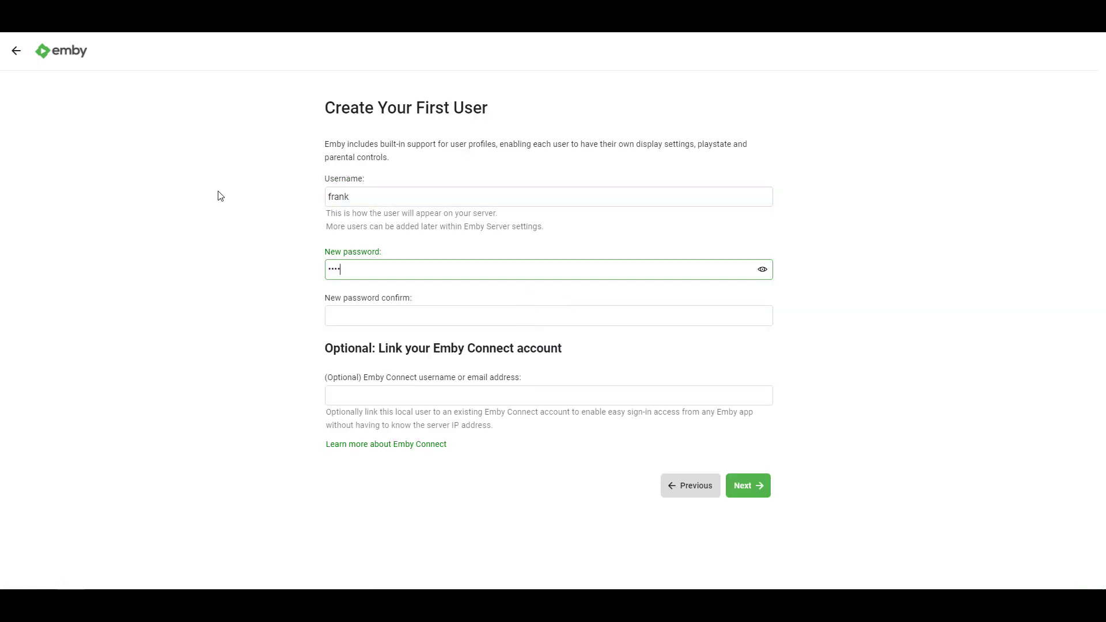
pyautogui.press('Tab')
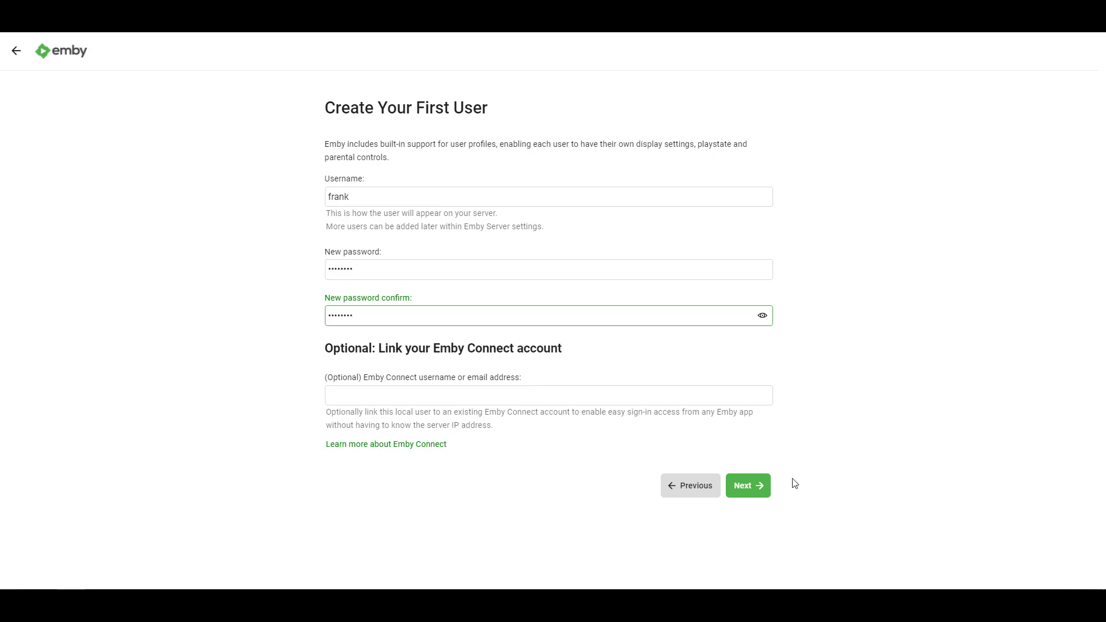
pyautogui.click(752, 486)
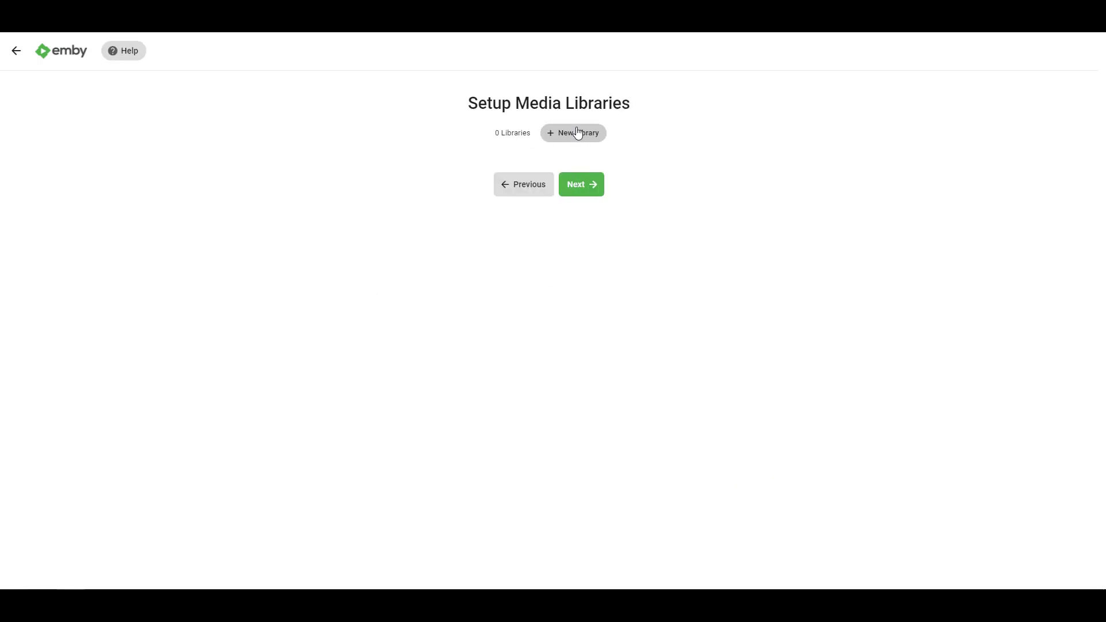
# Add a Movies library that uses the /movies folder.
pyautogui.click(577, 132)
pyautogui.click(428, 173)
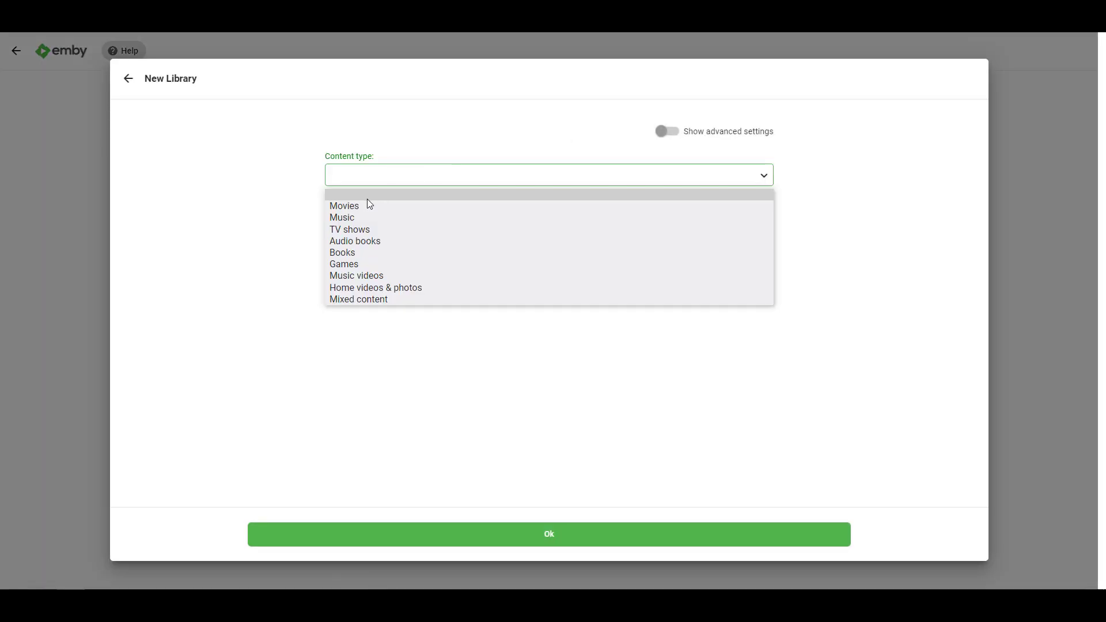
pyautogui.click(368, 206)
pyautogui.click(393, 279)
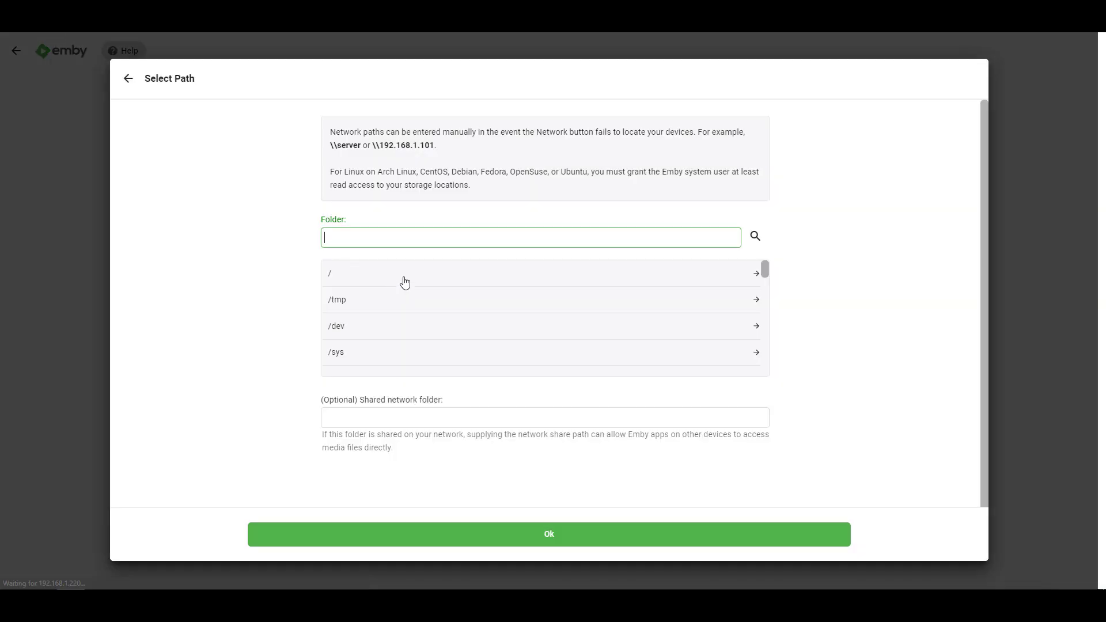
pyautogui.click(404, 283)
pyautogui.scroll(-2, 379, 308)
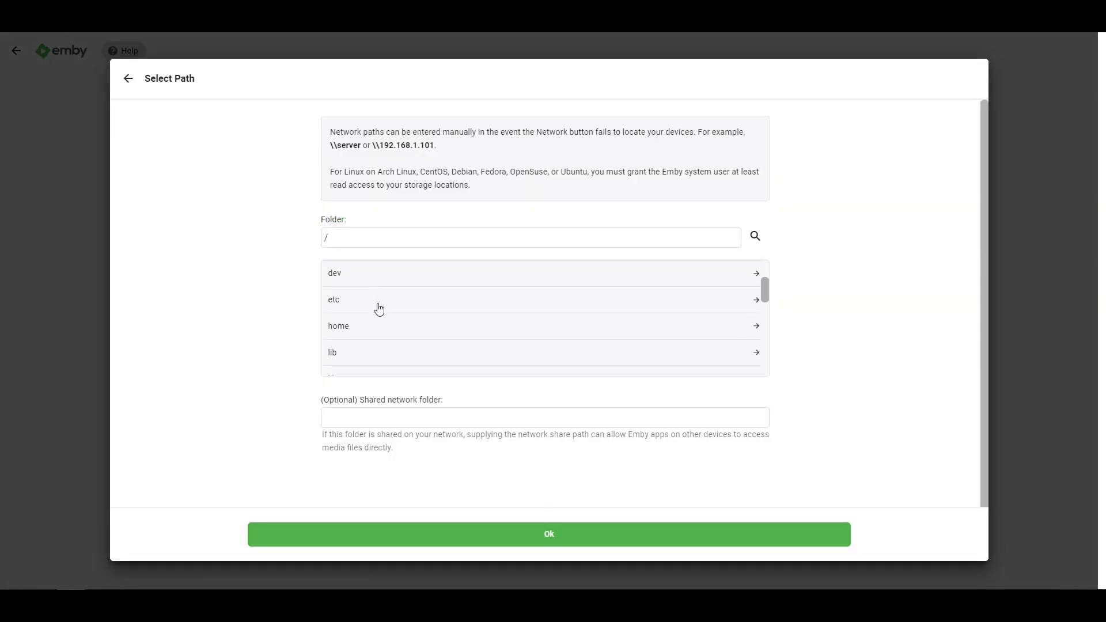
pyautogui.scroll(-2, 379, 309)
pyautogui.scroll(-2, 379, 308)
pyautogui.scroll(-1, 372, 307)
pyautogui.click(355, 304)
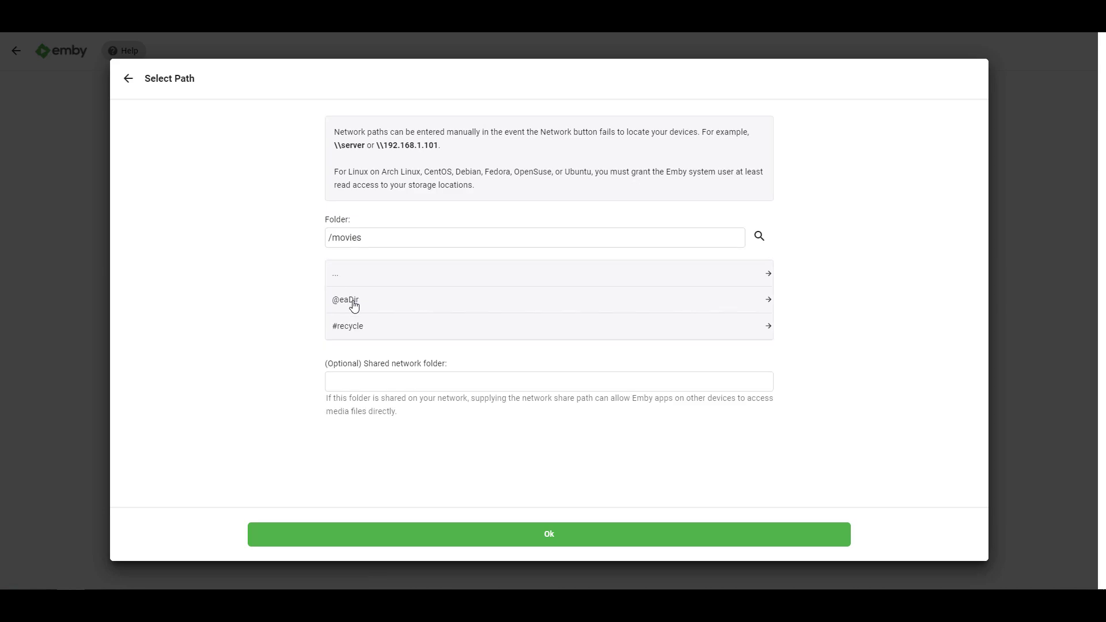
pyautogui.click(564, 535)
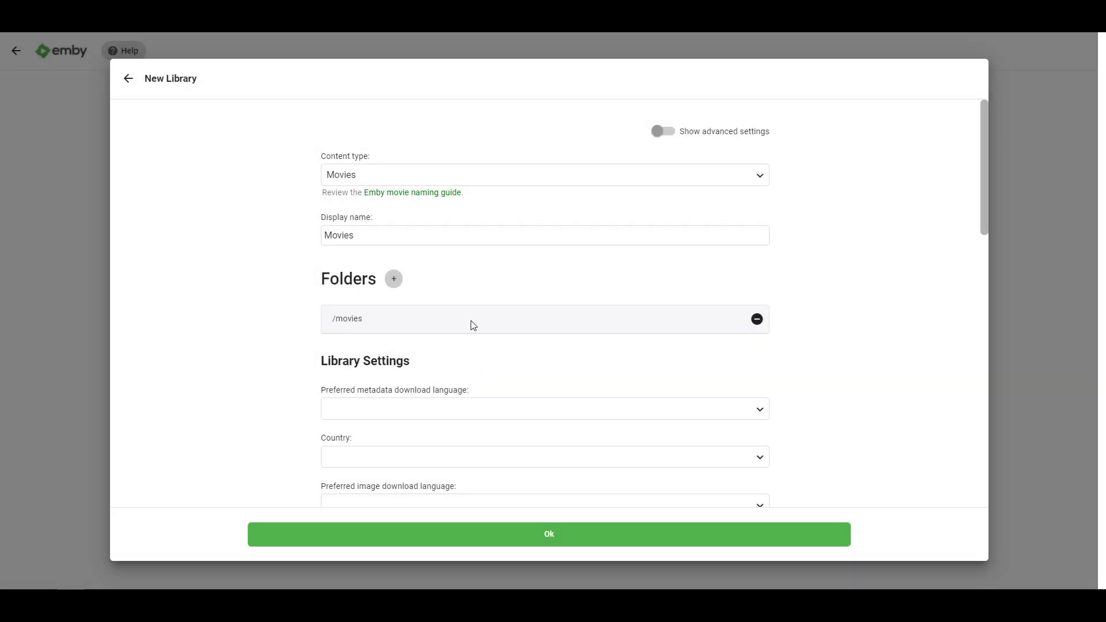
pyautogui.press('Return')
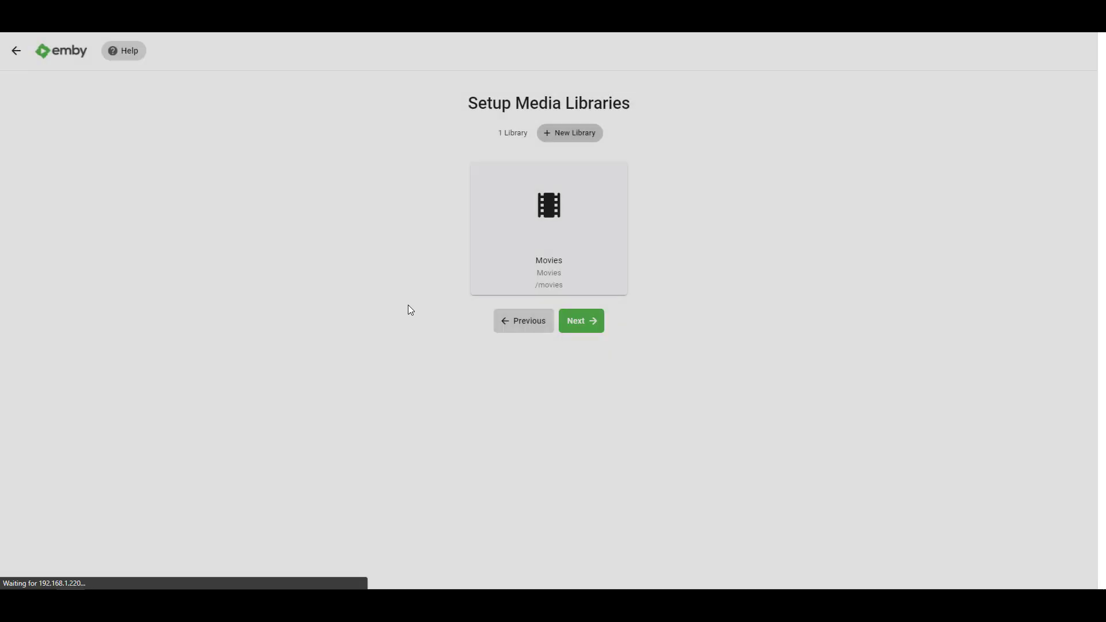
# Add a TV shows library that uses the /tvshows folder.
pyautogui.click(576, 135)
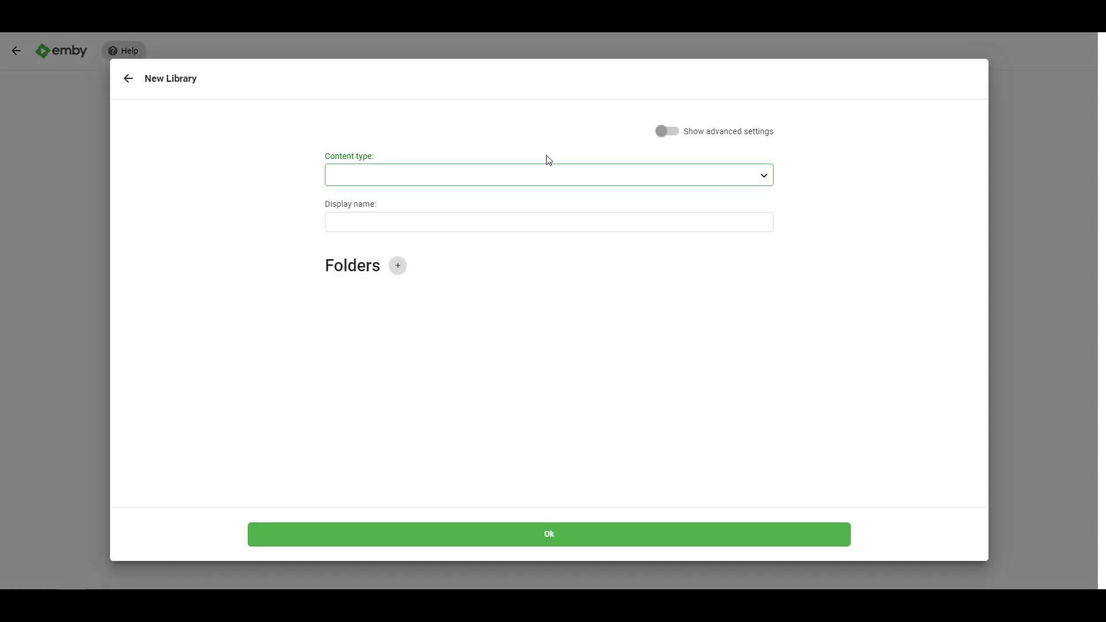
pyautogui.click(389, 178)
pyautogui.click(380, 227)
pyautogui.click(394, 279)
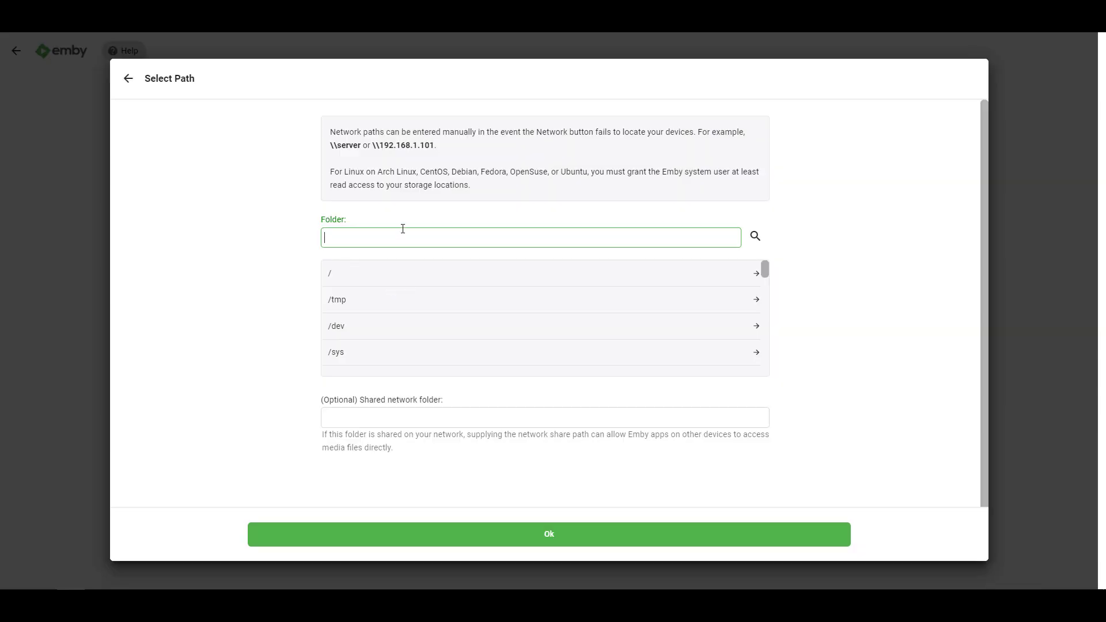
pyautogui.click(417, 272)
pyautogui.scroll(-2, 403, 341)
pyautogui.scroll(-1, 407, 340)
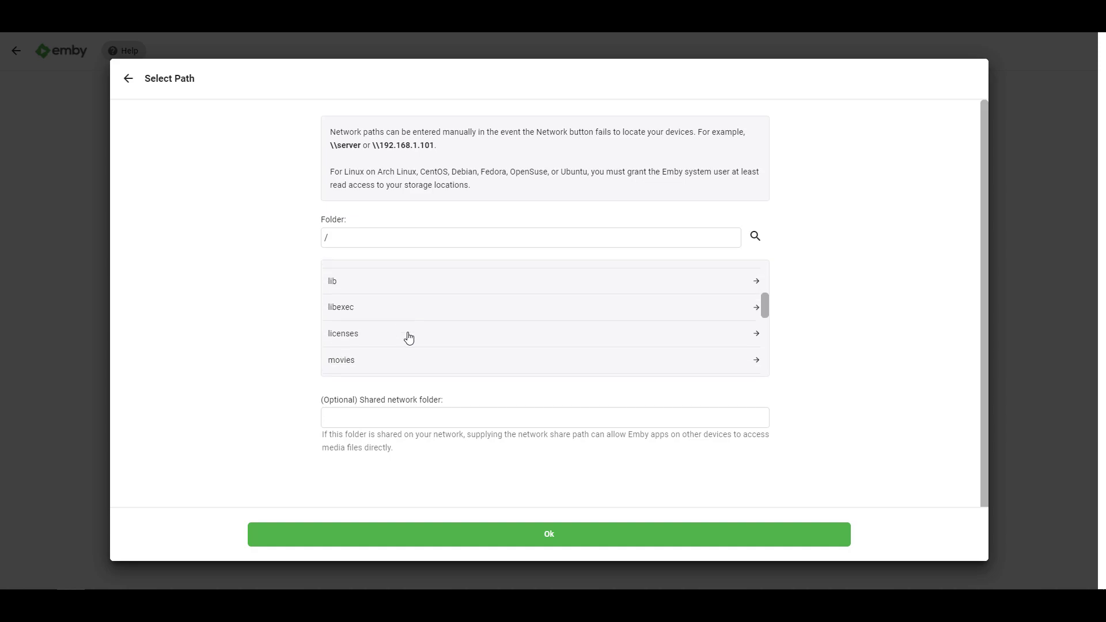
pyautogui.scroll(-1, 408, 338)
pyautogui.scroll(-1, 405, 334)
pyautogui.scroll(-1, 401, 333)
pyautogui.scroll(-1, 398, 334)
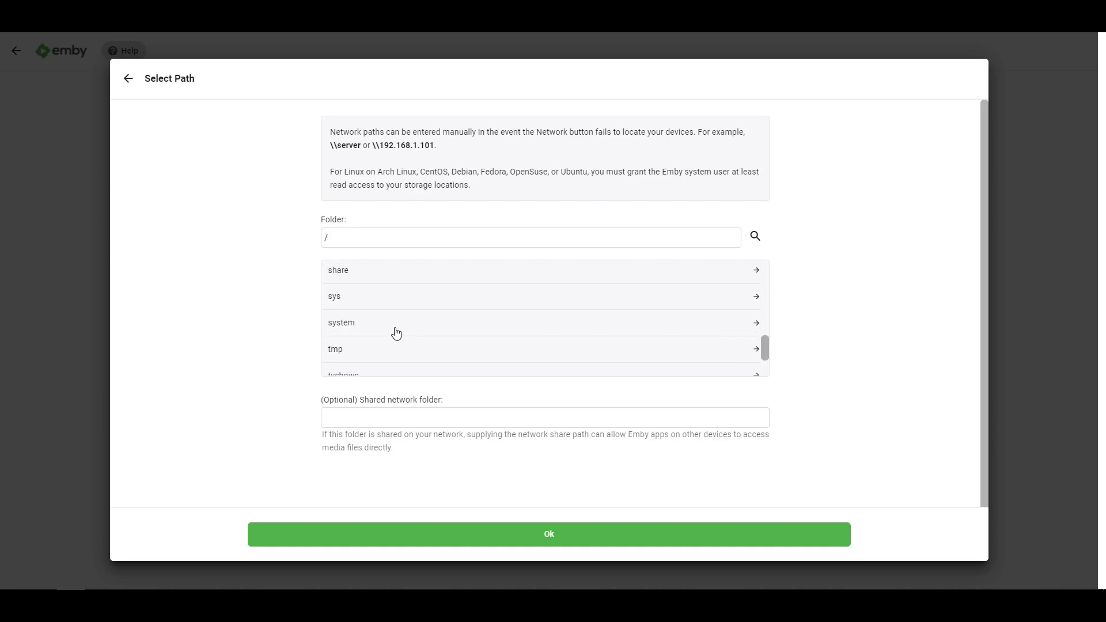
pyautogui.scroll(-1, 372, 342)
pyautogui.click(354, 346)
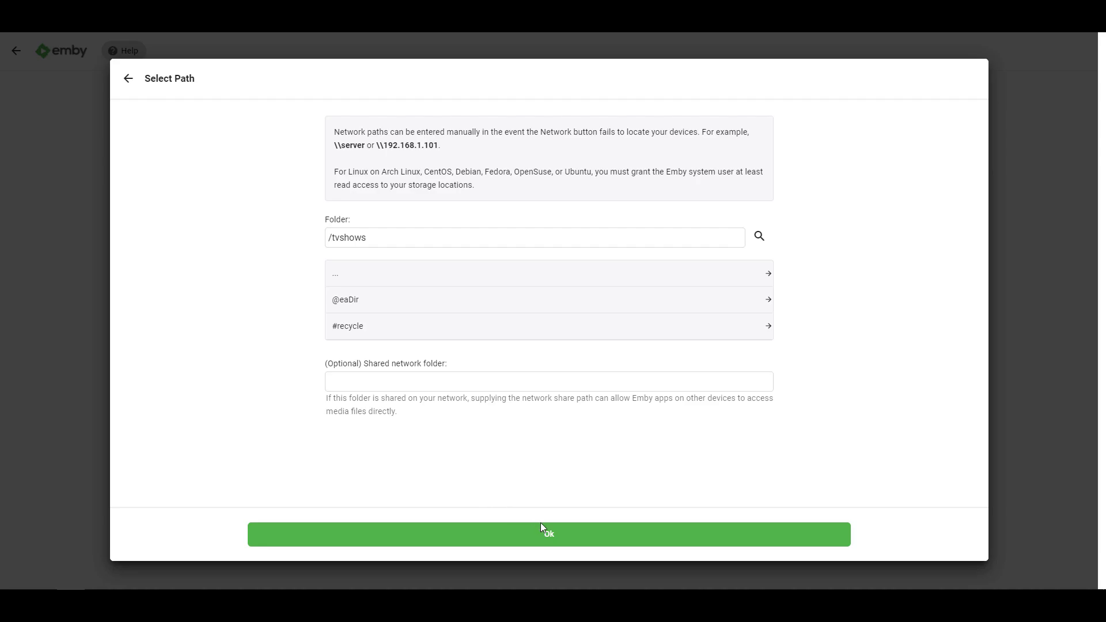
pyautogui.click(552, 537)
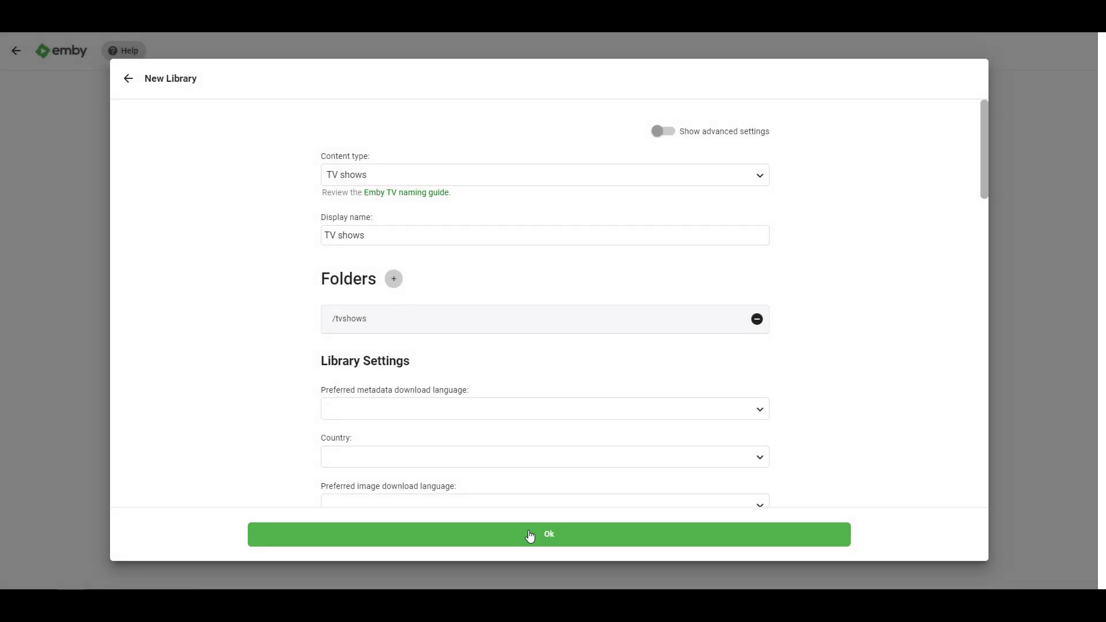
pyautogui.click(530, 536)
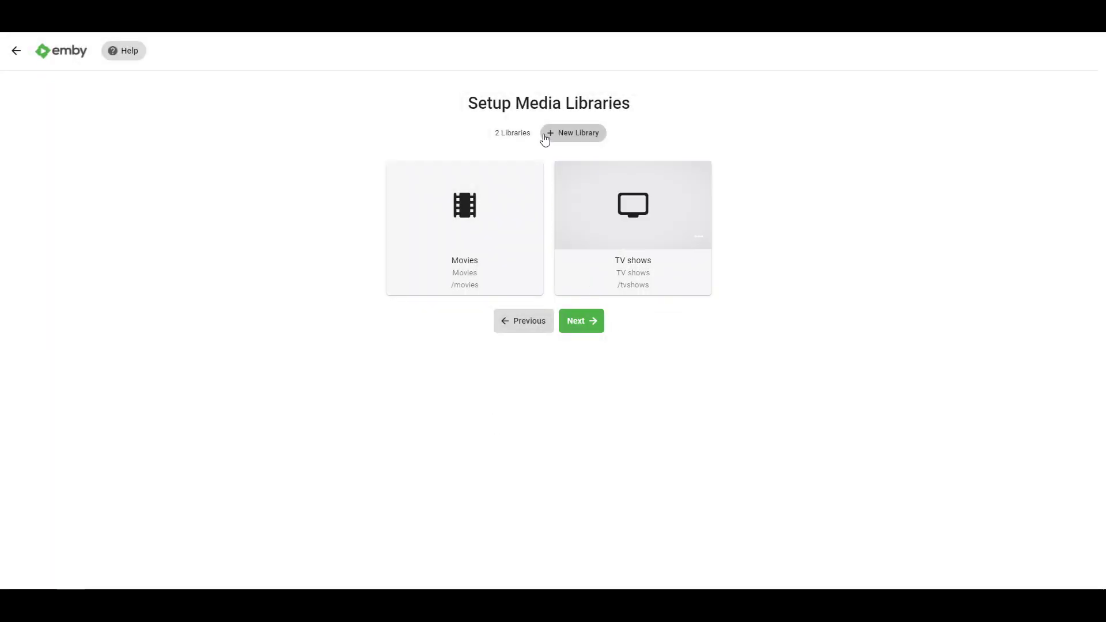
# Create a Music content-type library pointing to the /music folder.
pyautogui.click(550, 134)
pyautogui.click(402, 178)
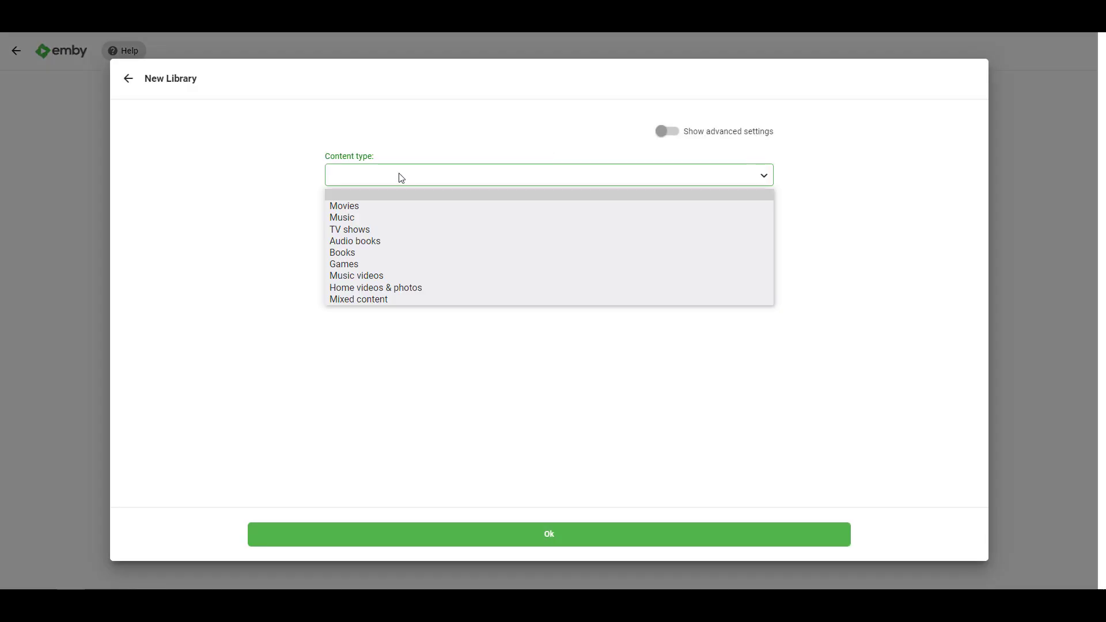
pyautogui.click(359, 217)
pyautogui.click(394, 266)
pyautogui.scroll(-2, 393, 346)
pyautogui.scroll(-1, 389, 344)
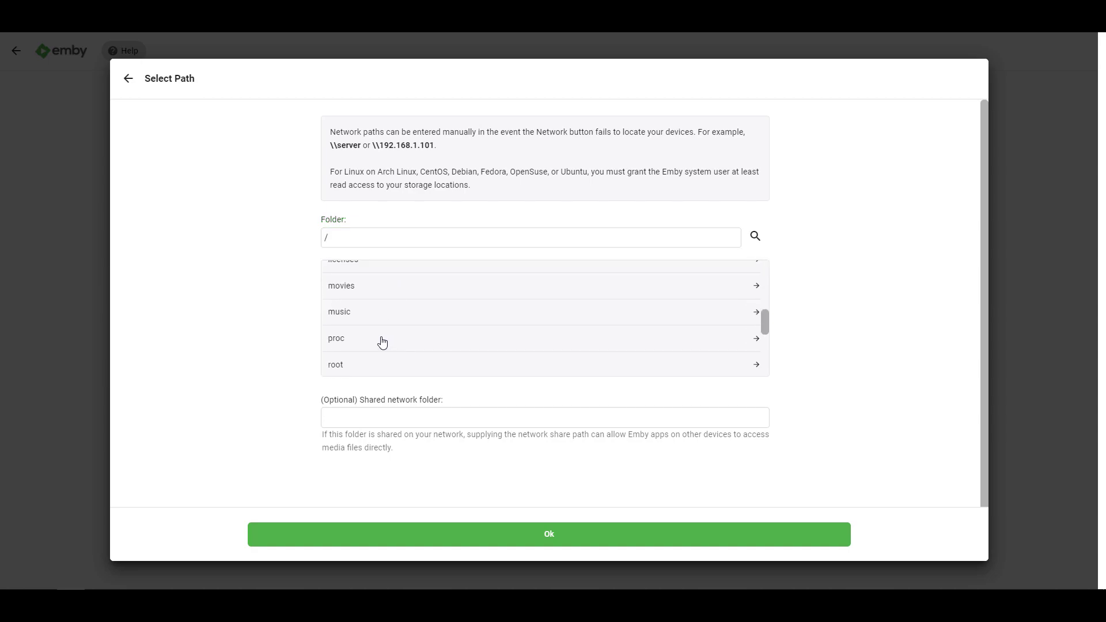
pyautogui.click(364, 318)
pyautogui.click(554, 534)
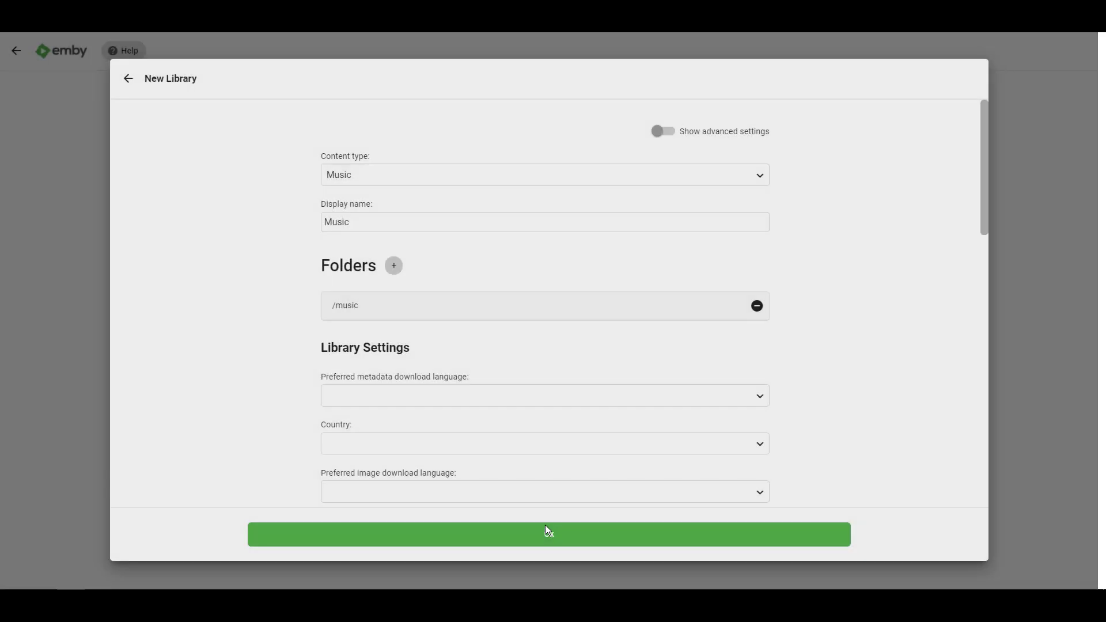
pyautogui.scroll(-1, 531, 487)
pyautogui.scroll(-3, 533, 486)
pyautogui.scroll(-1, 531, 483)
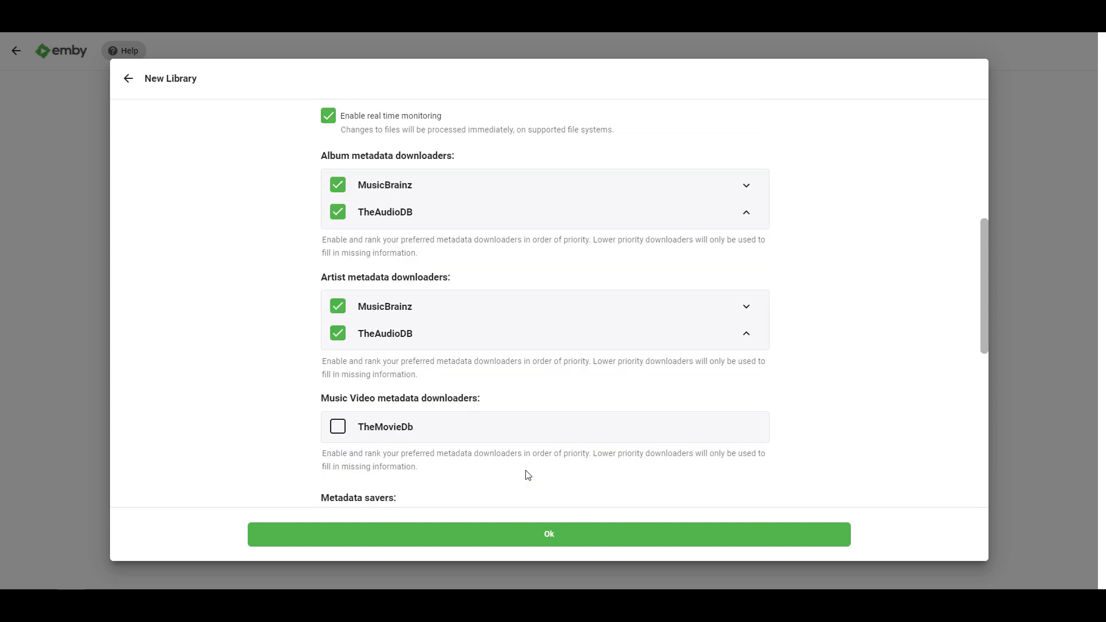
pyautogui.scroll(3, 527, 475)
pyautogui.scroll(2, 527, 476)
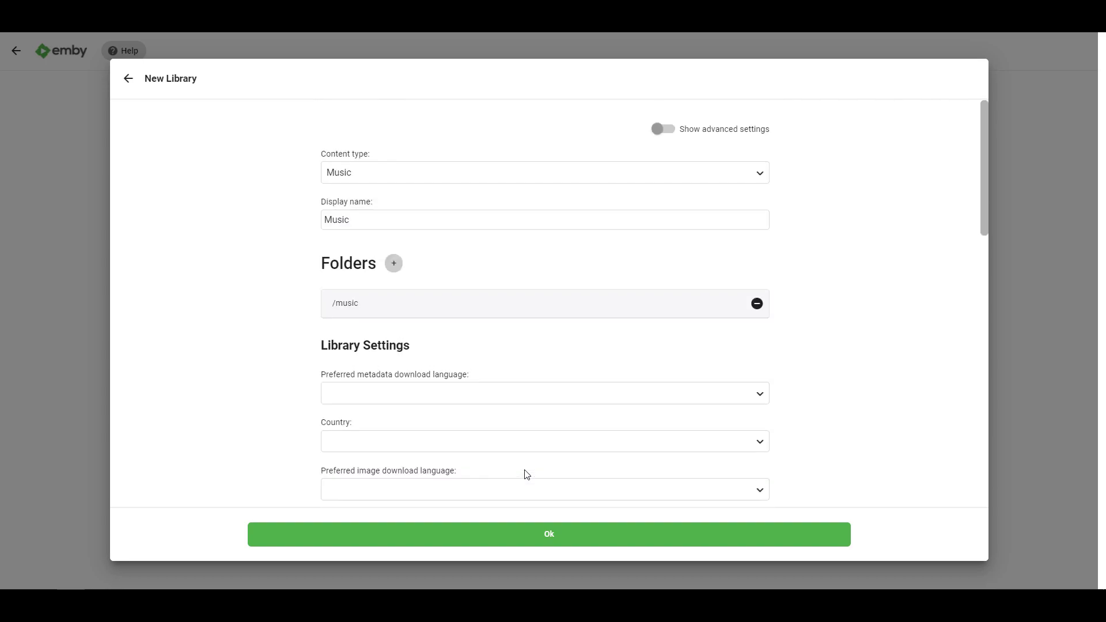
pyautogui.click(549, 535)
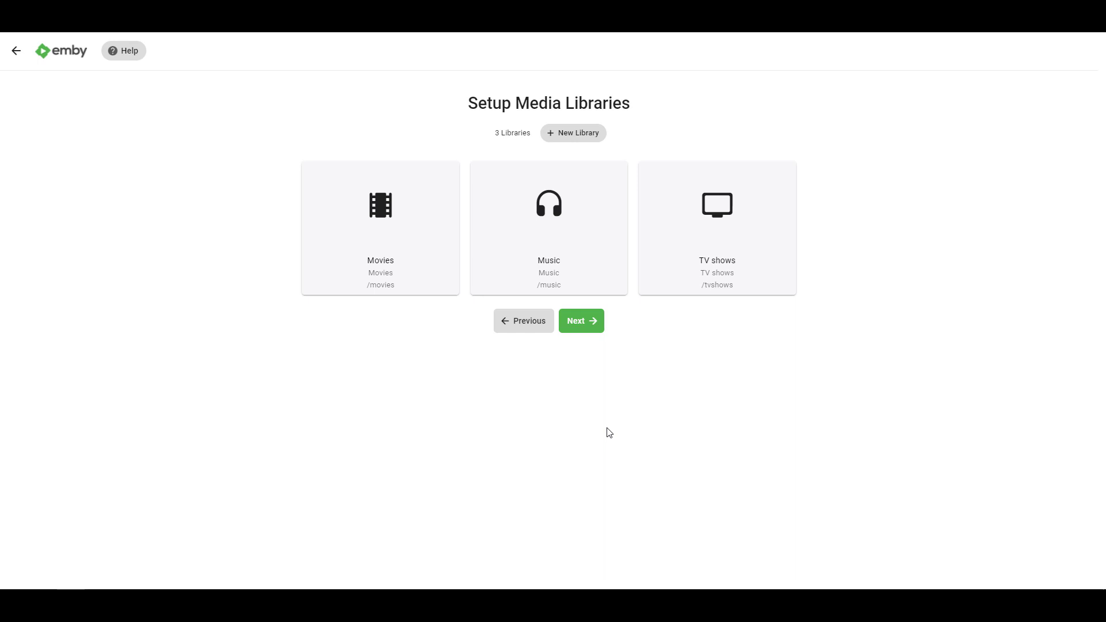
# Keep English/United States metadata, disable automatic port mapping, and accept the terms.
pyautogui.click(583, 333)
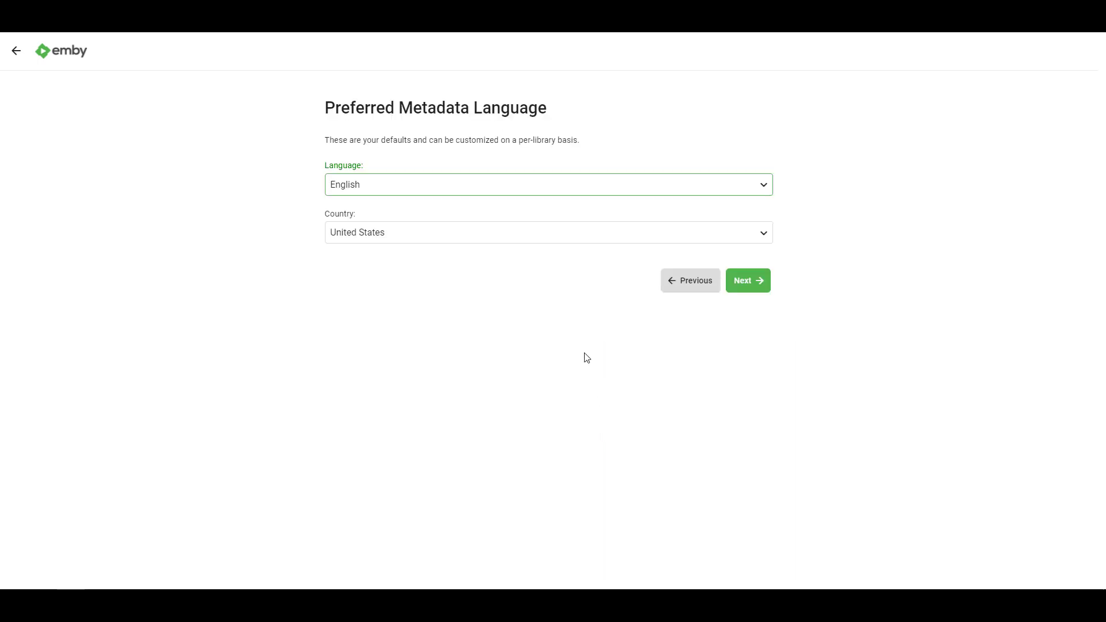
pyautogui.click(742, 288)
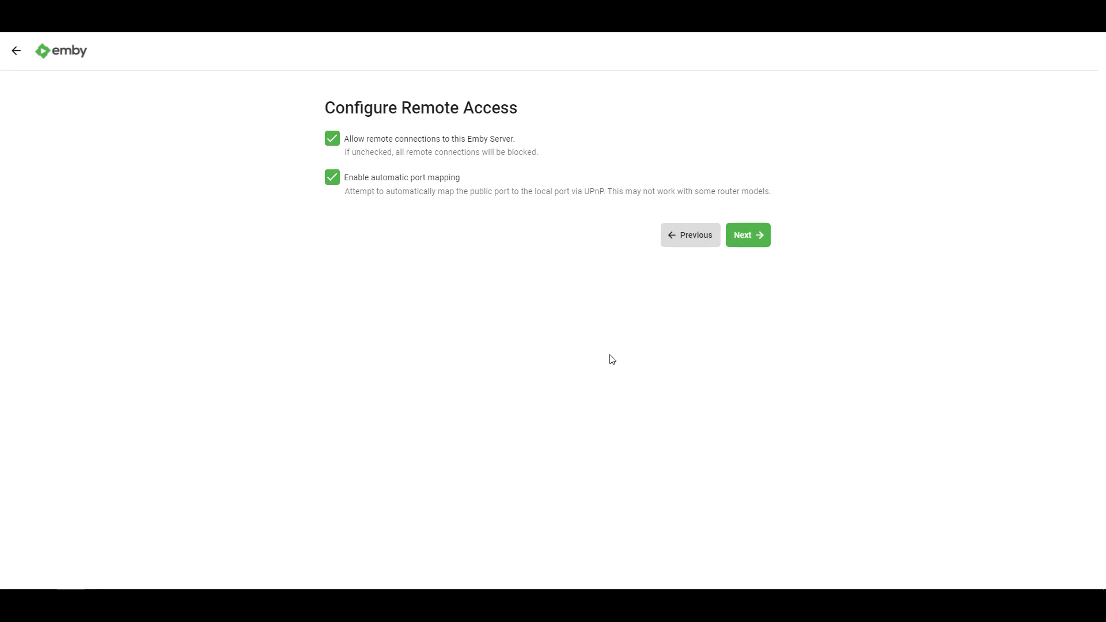
pyautogui.click(370, 179)
pyautogui.click(742, 240)
pyautogui.click(380, 225)
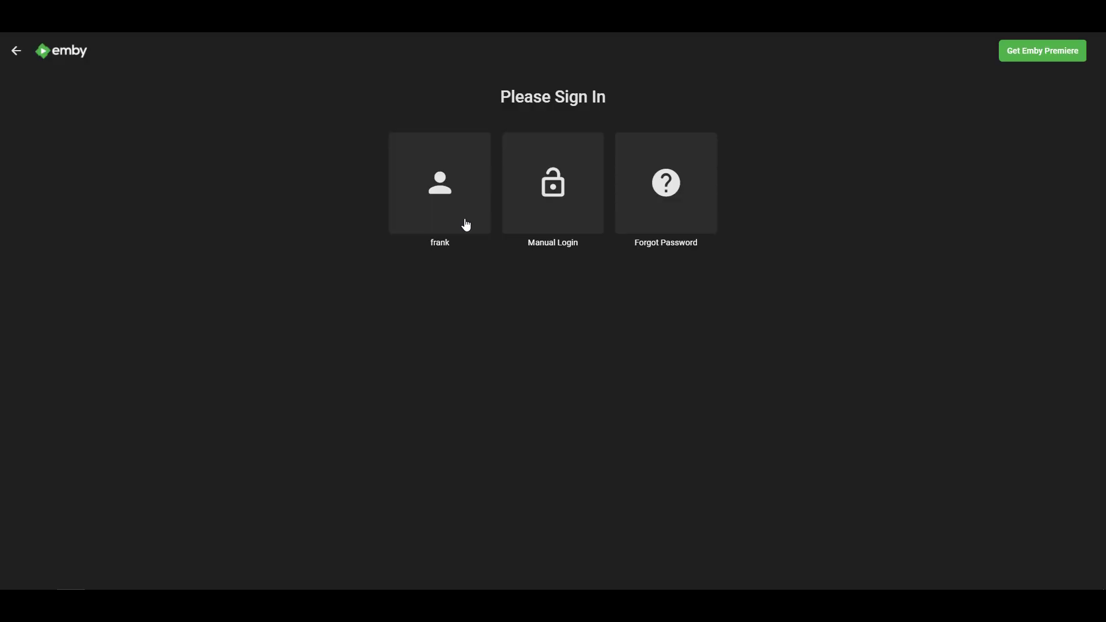
# Sign in as frank with the password and open the server Dashboard.
pyautogui.click(465, 223)
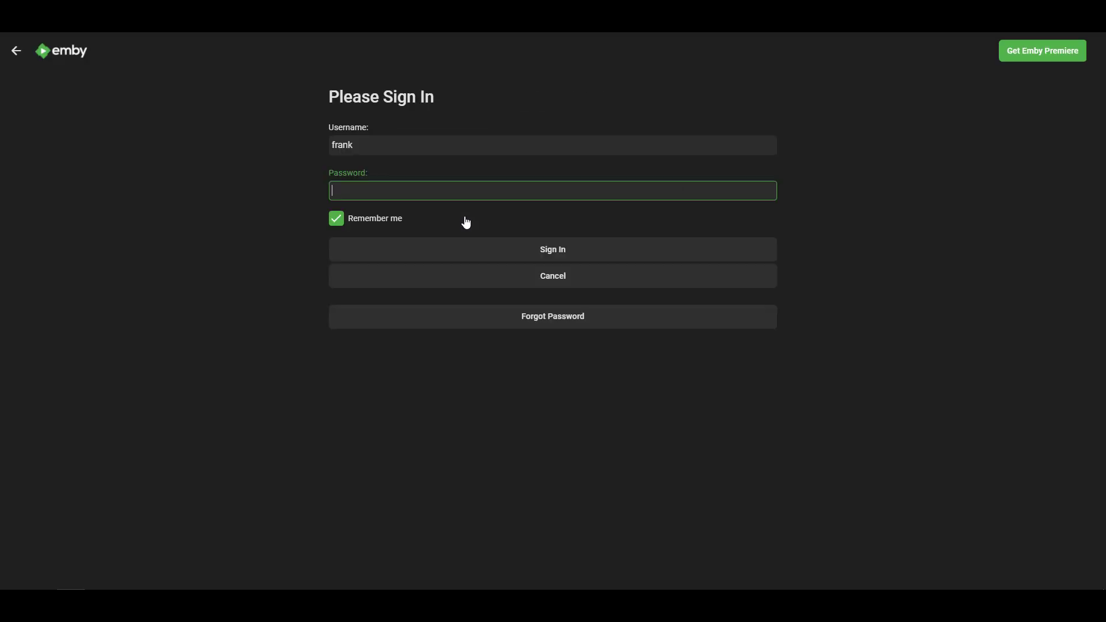
pyautogui.write('••••••••')
pyautogui.press('Return')
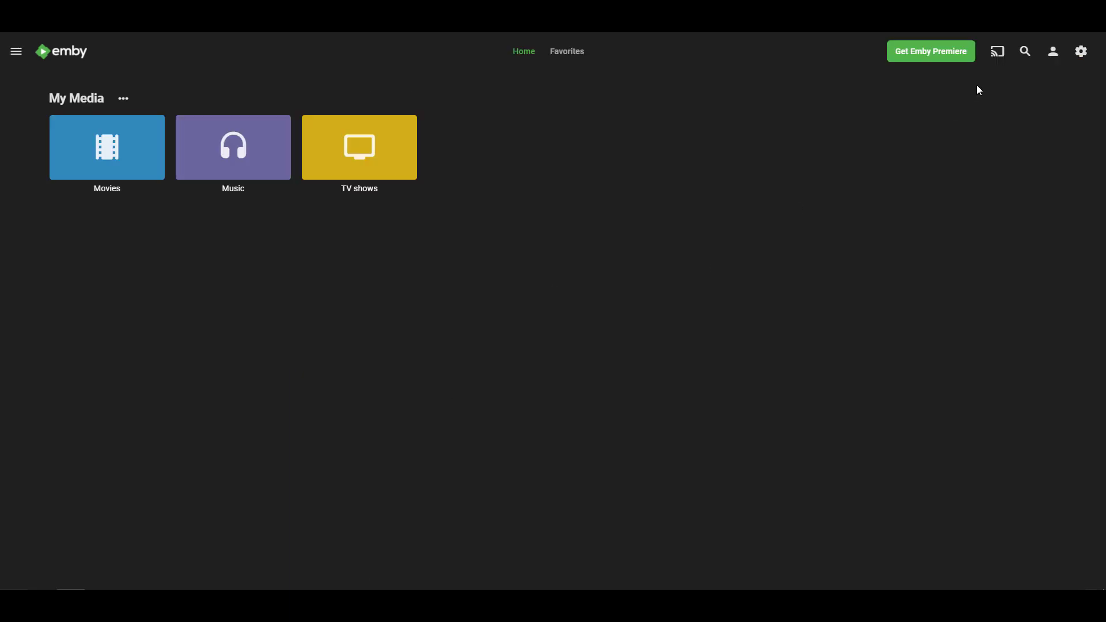
pyautogui.click(1080, 50)
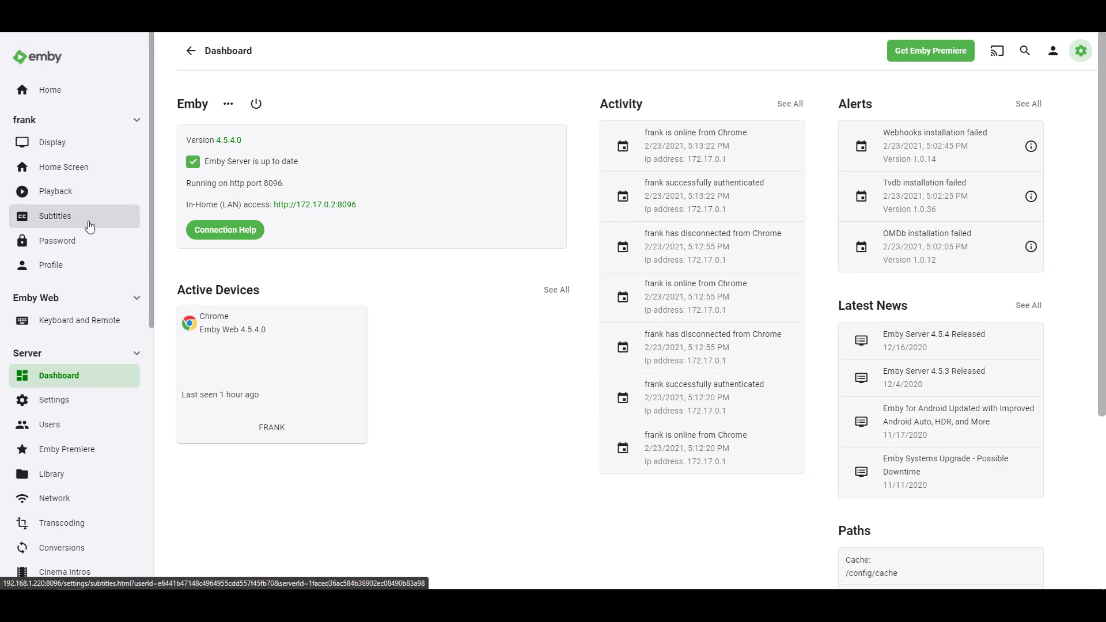
pyautogui.scroll(-1, 90, 227)
pyautogui.scroll(-1, 81, 230)
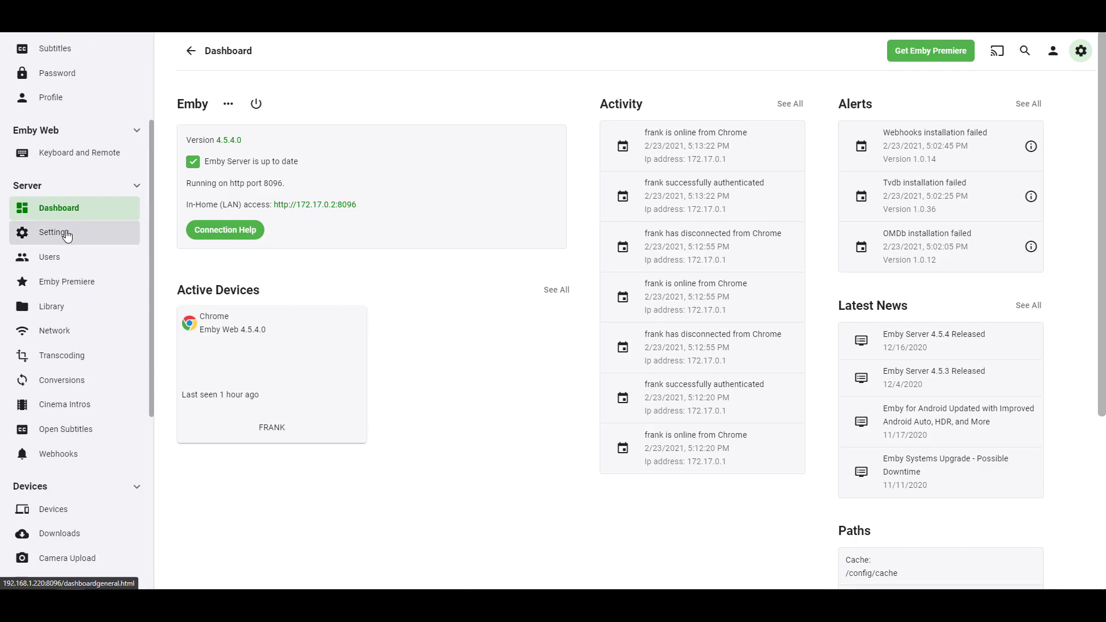
# Browse the Settings, Users, Library, Network and Transcoding admin pages.
pyautogui.click(66, 232)
pyautogui.scroll(-2, 216, 242)
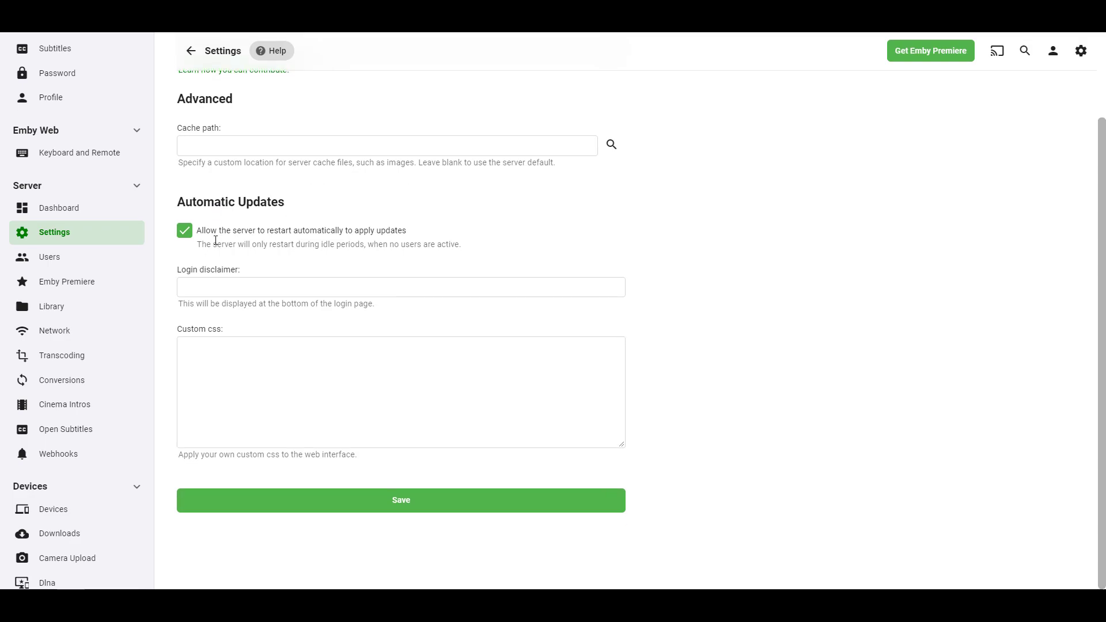
pyautogui.click(74, 259)
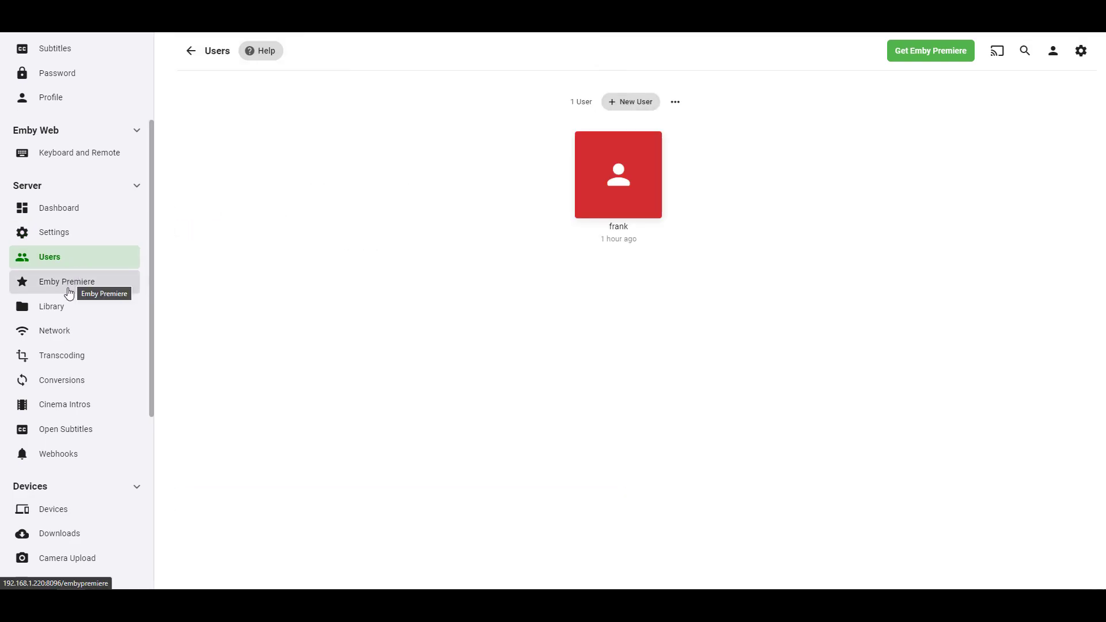
pyautogui.click(69, 307)
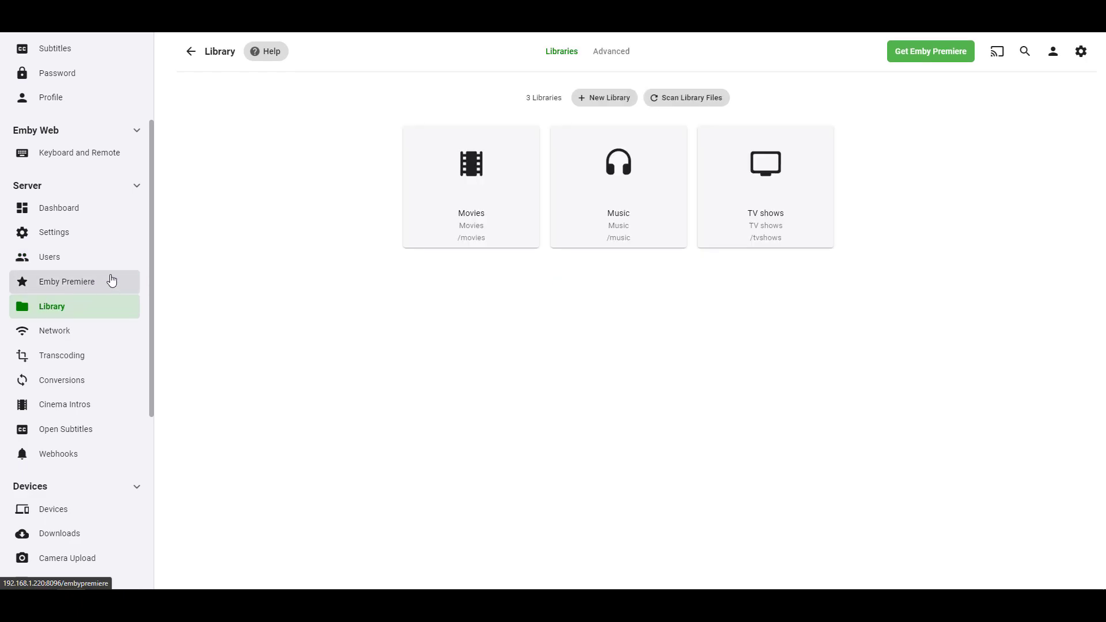
pyautogui.scroll(-1, 78, 270)
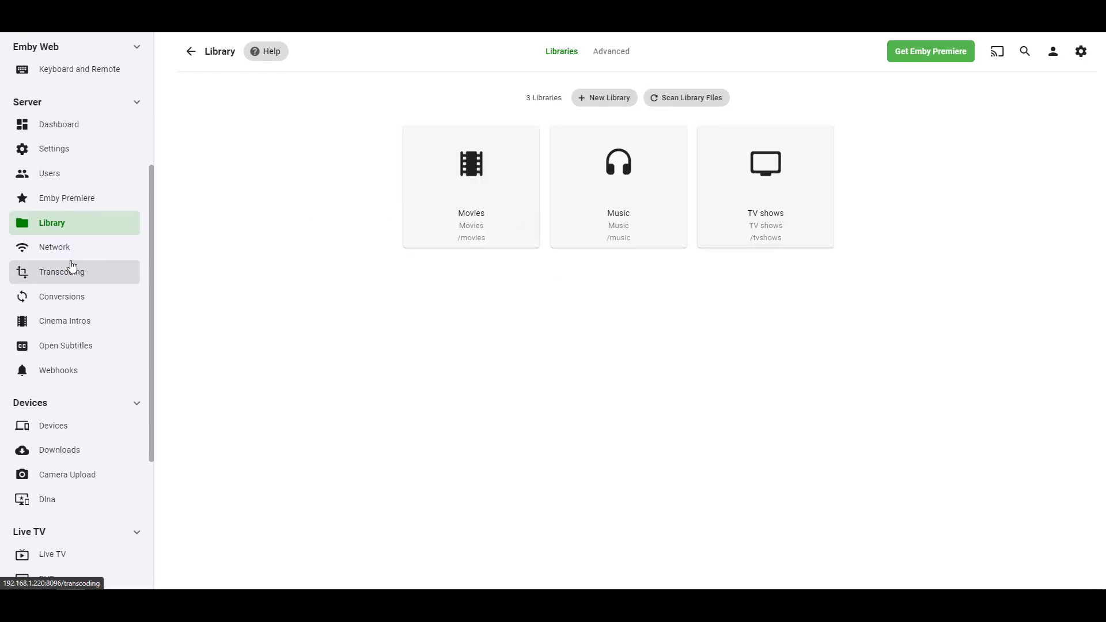
pyautogui.click(69, 256)
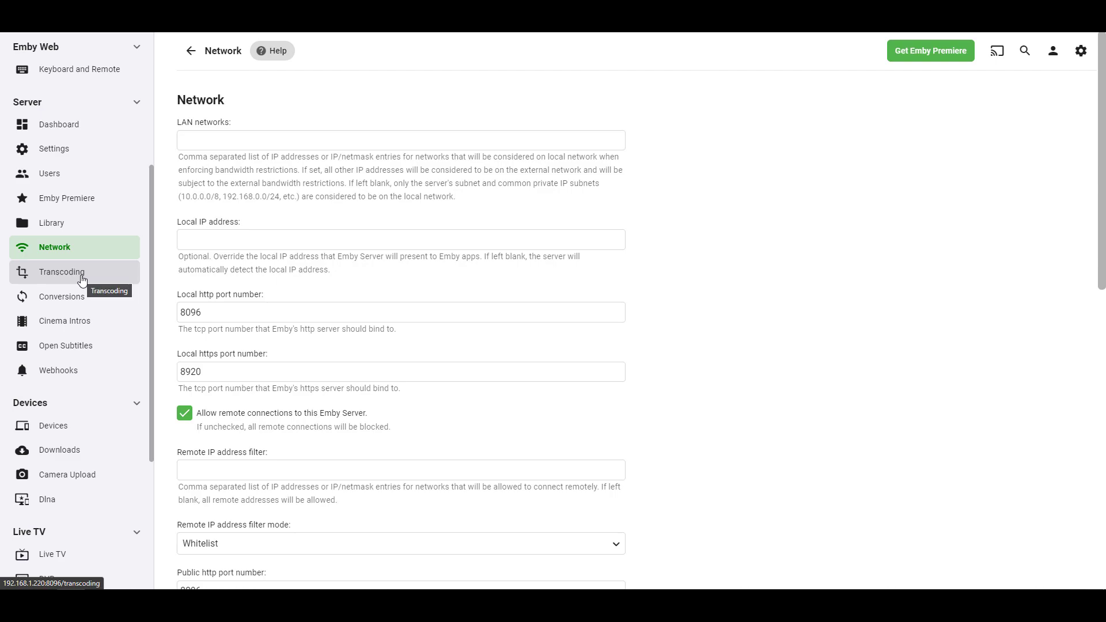
pyautogui.click(82, 281)
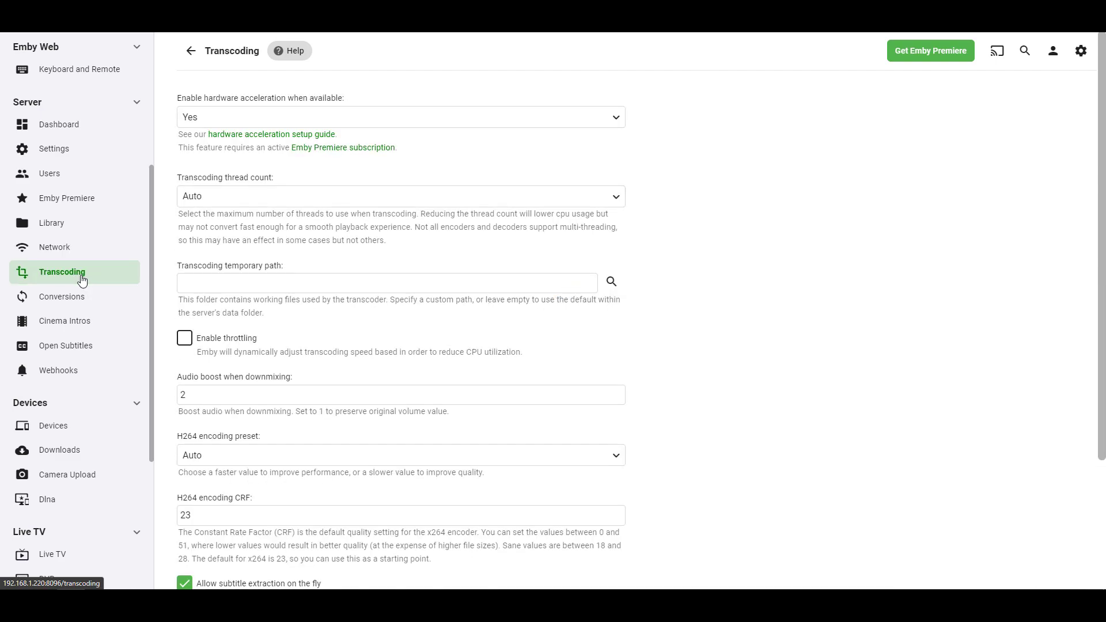
# Browse Conversions, Cinema Intros, Open Subtitles, Webhooks, Devices, and finally Downloads.
pyautogui.click(82, 303)
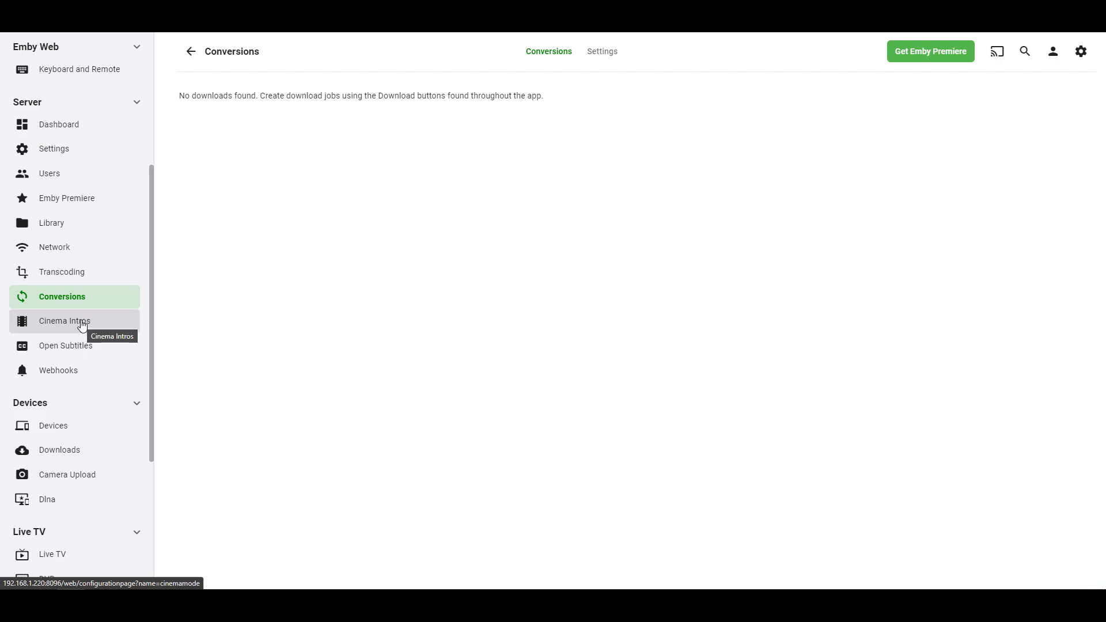
pyautogui.click(82, 322)
pyautogui.scroll(-2, 250, 292)
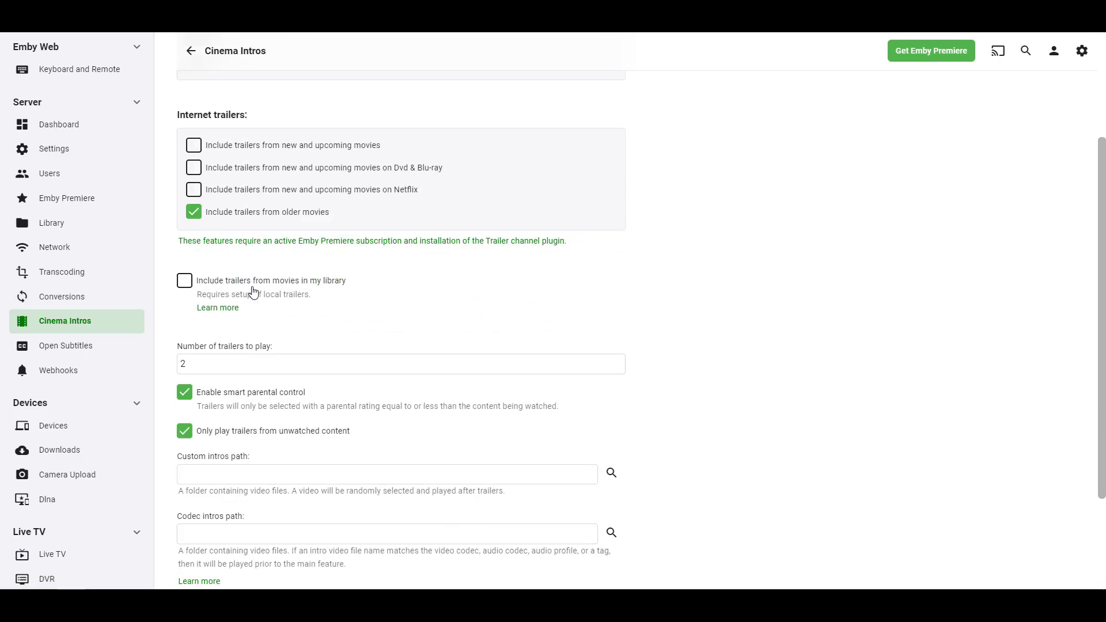
pyautogui.scroll(-2, 254, 293)
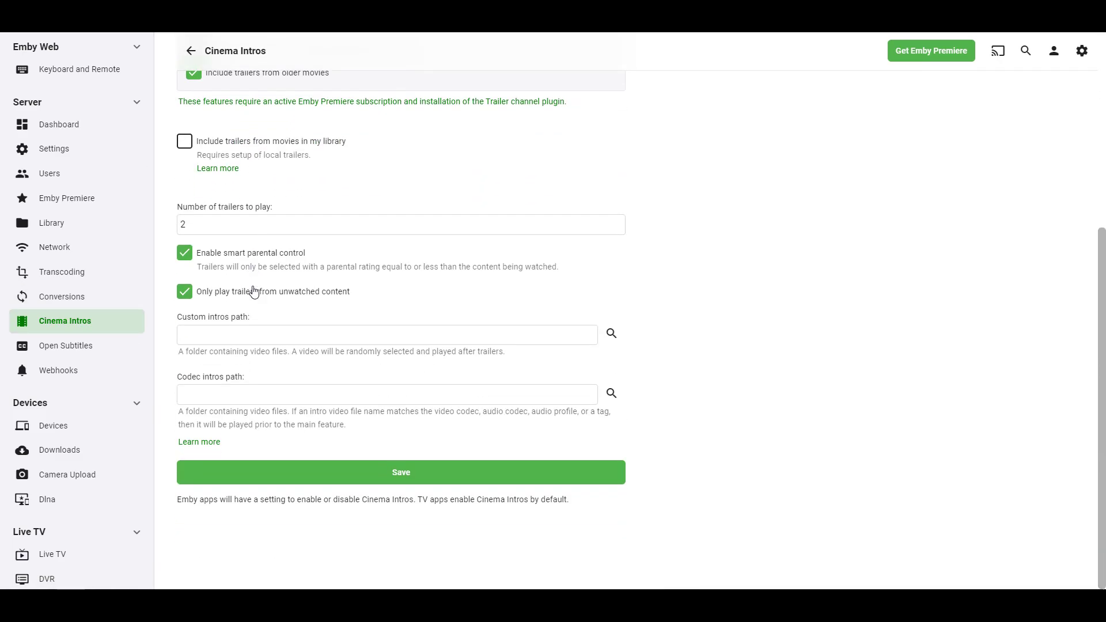
pyautogui.click(83, 346)
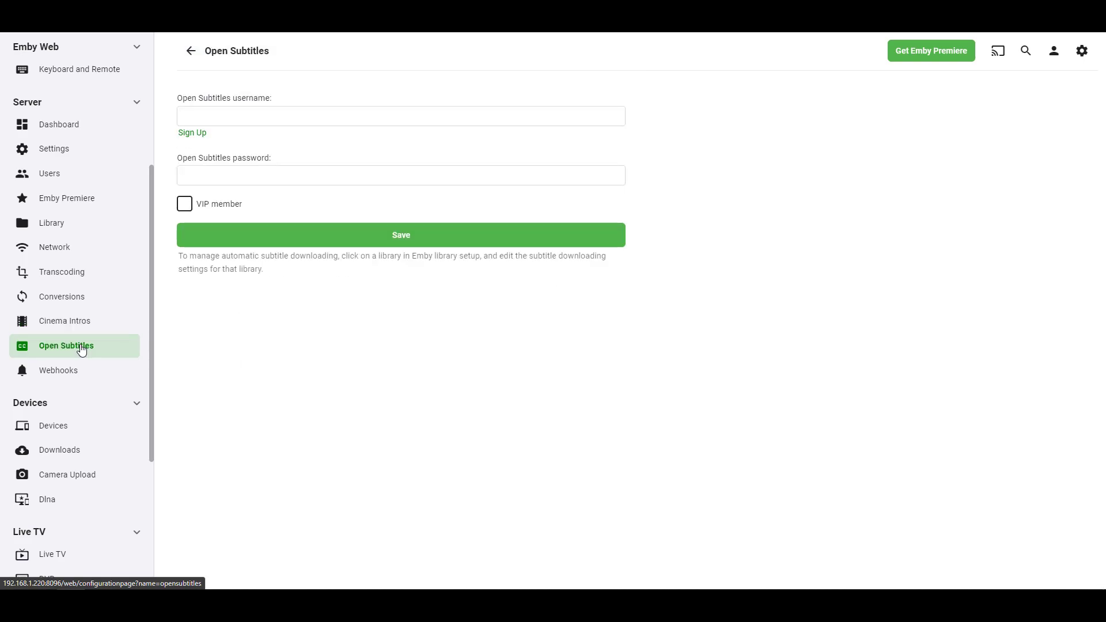
pyautogui.click(83, 372)
pyautogui.scroll(-1, 91, 363)
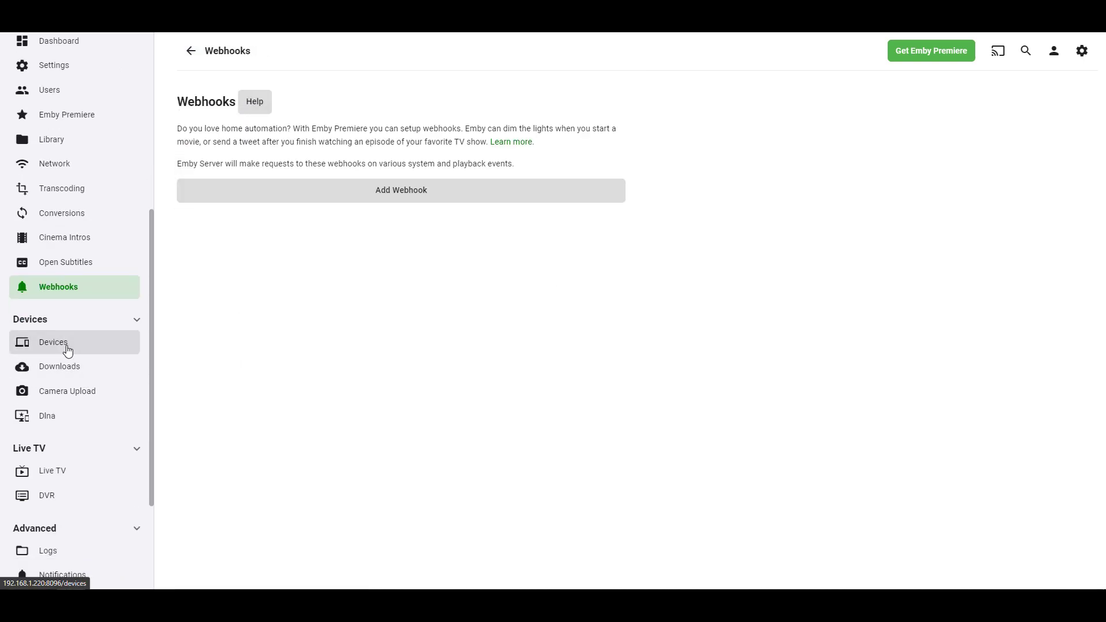
pyautogui.click(67, 346)
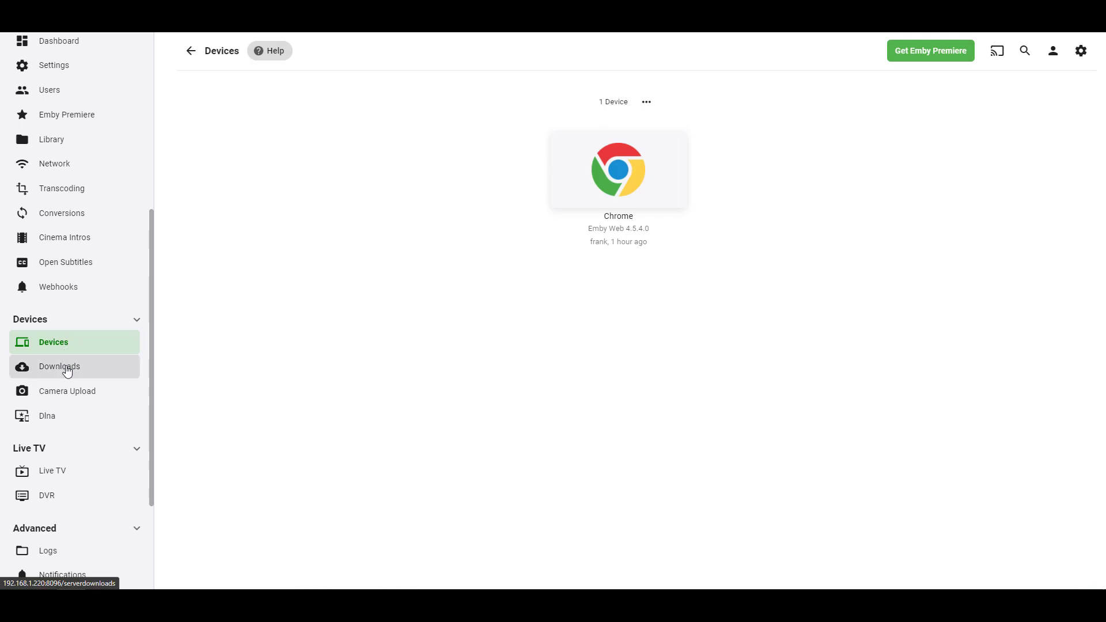
pyautogui.click(68, 368)
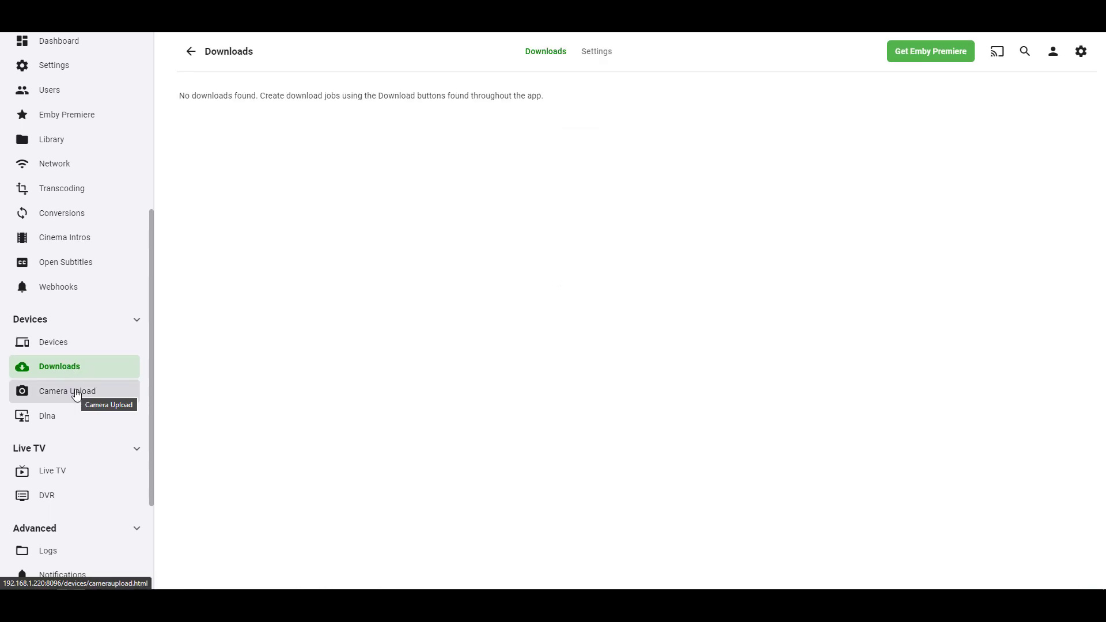
pyautogui.scroll(-1, 73, 416)
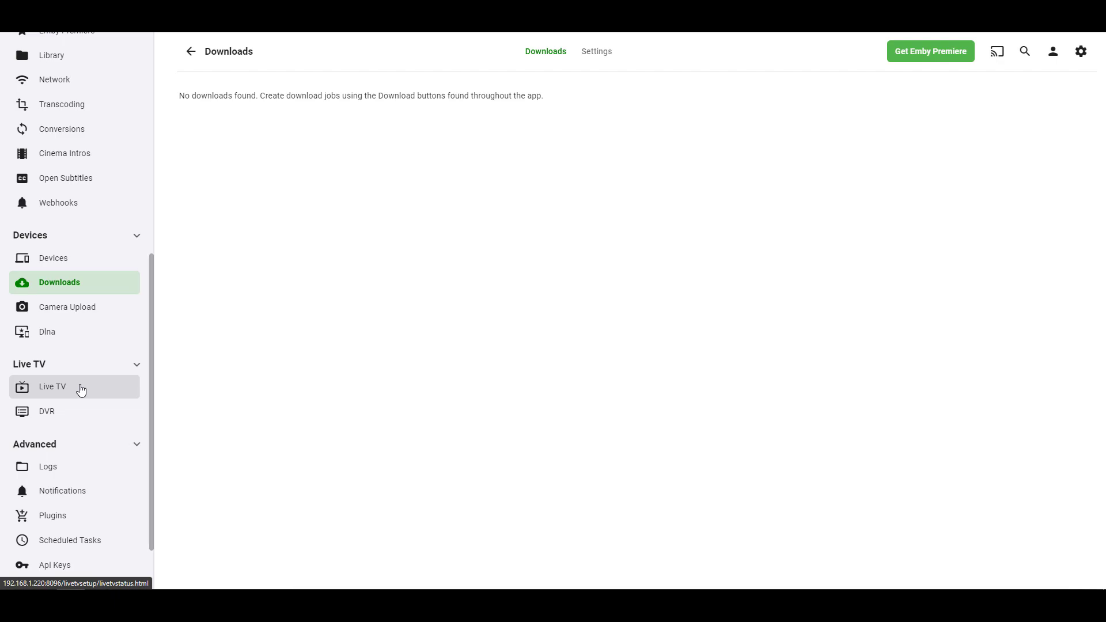
pyautogui.scroll(-1, 78, 391)
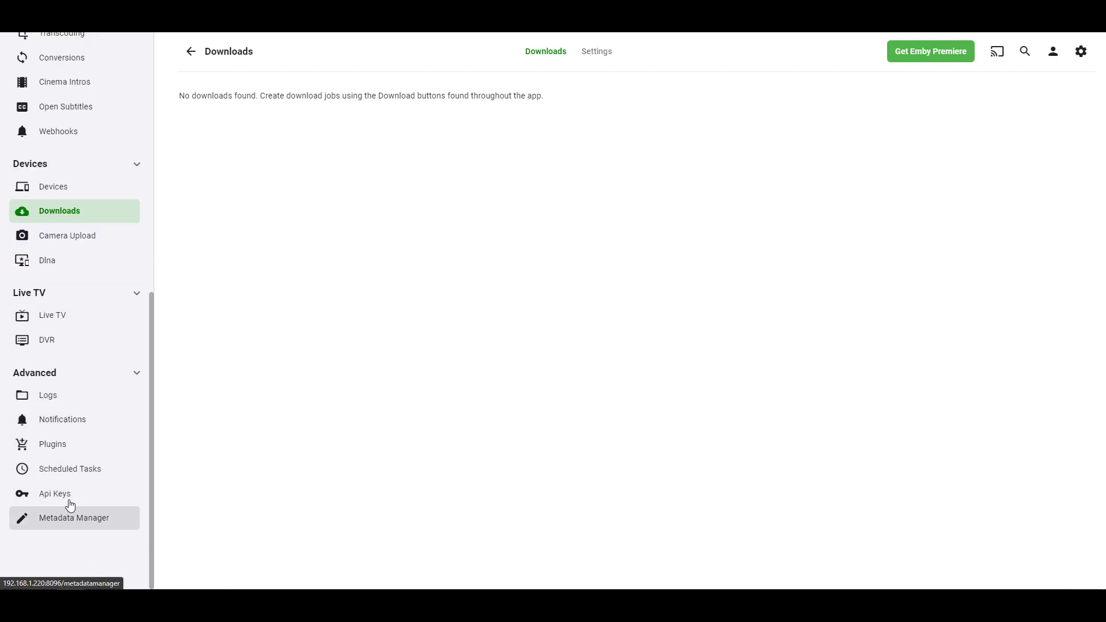
pyautogui.scroll(1, 70, 499)
pyautogui.scroll(2, 75, 485)
pyautogui.scroll(3, 74, 484)
pyautogui.scroll(1, 75, 476)
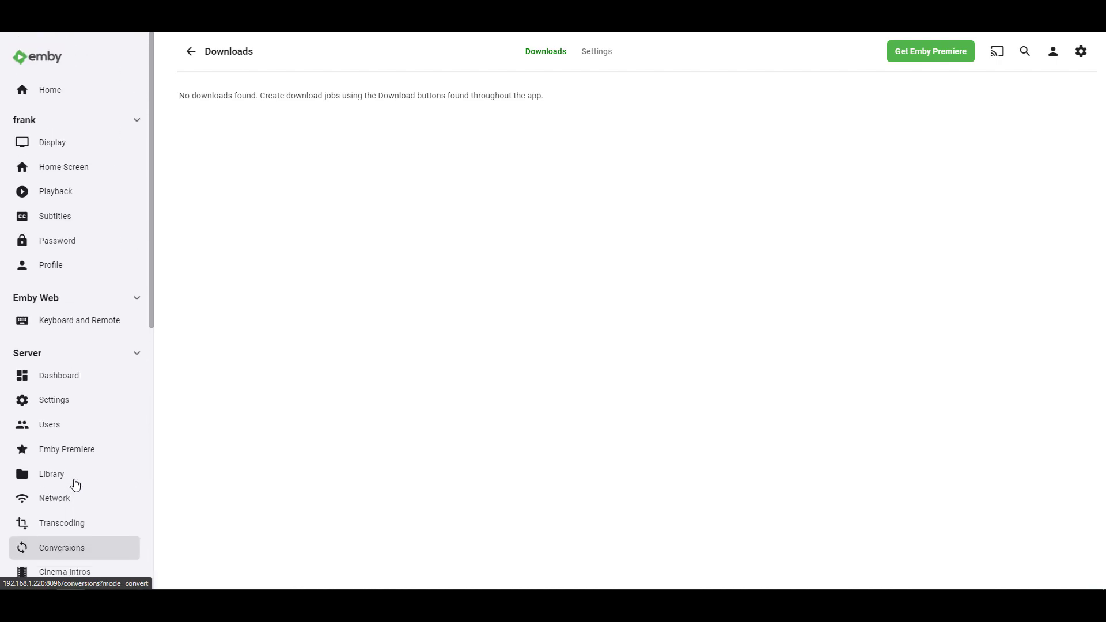
# Go back to the Home screen with the Movies, Music and TV shows tiles.
pyautogui.click(70, 102)
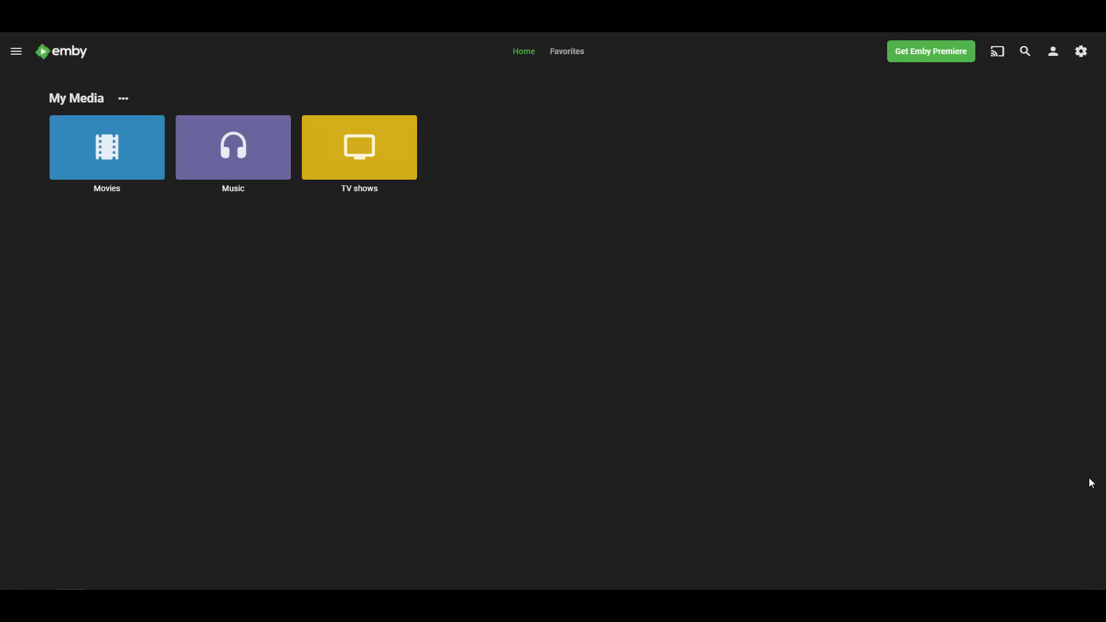